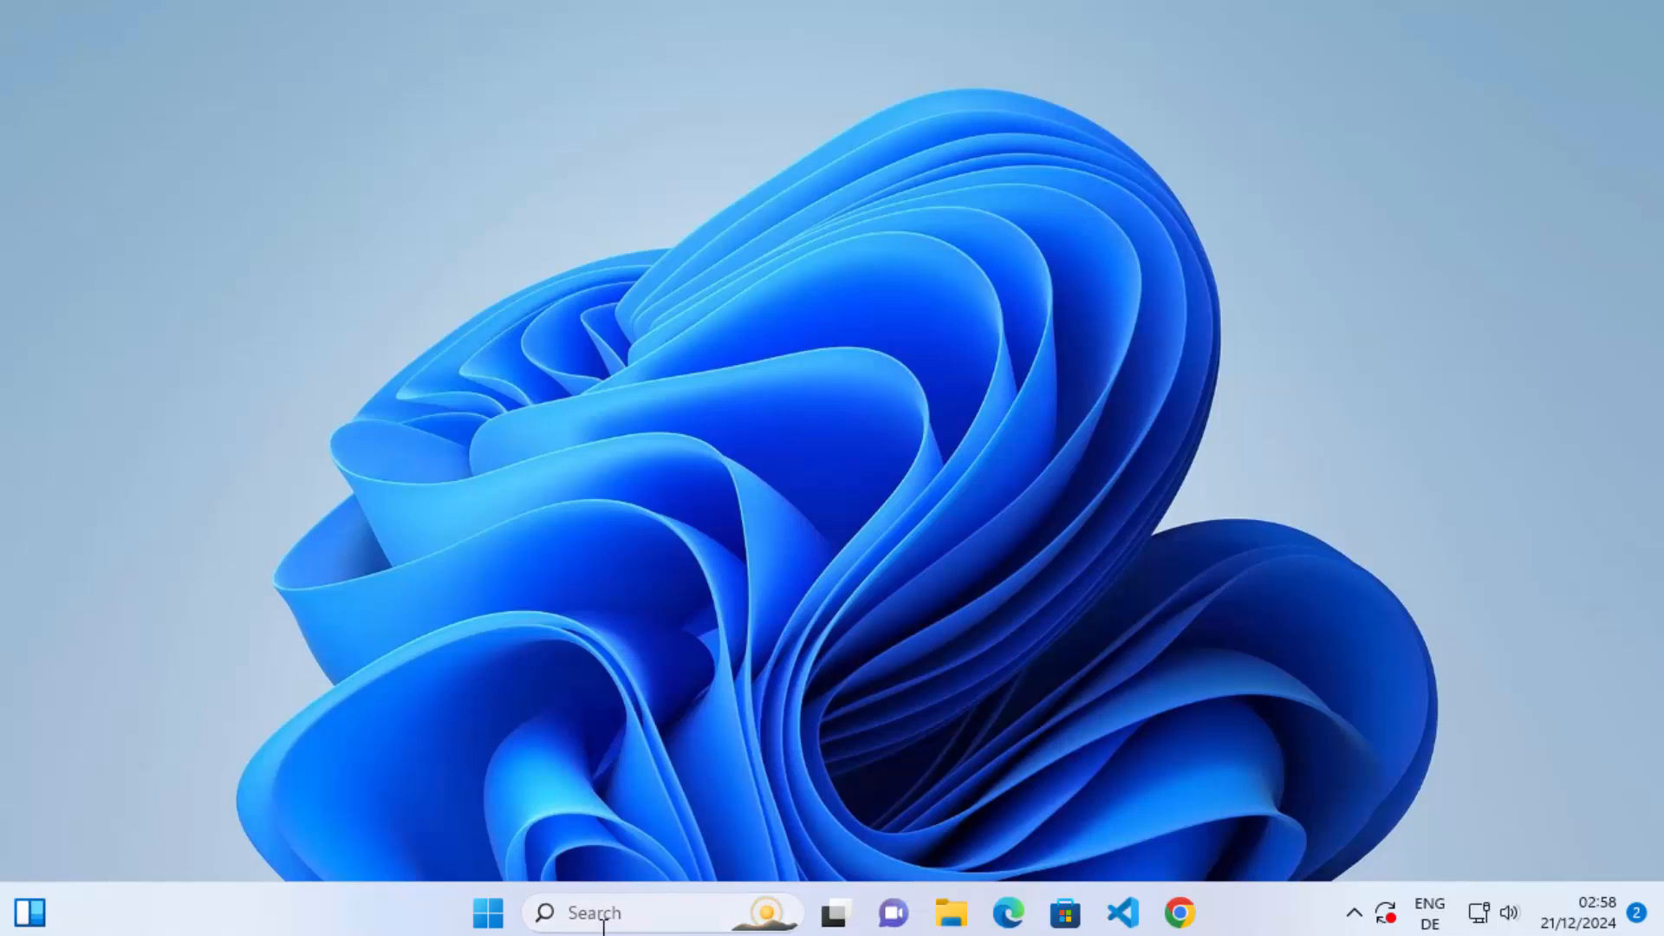
# Open Control Panel in Category view and go to the list of programs that can be uninstalled.
pyautogui.click(604, 917)
pyautogui.write('control')
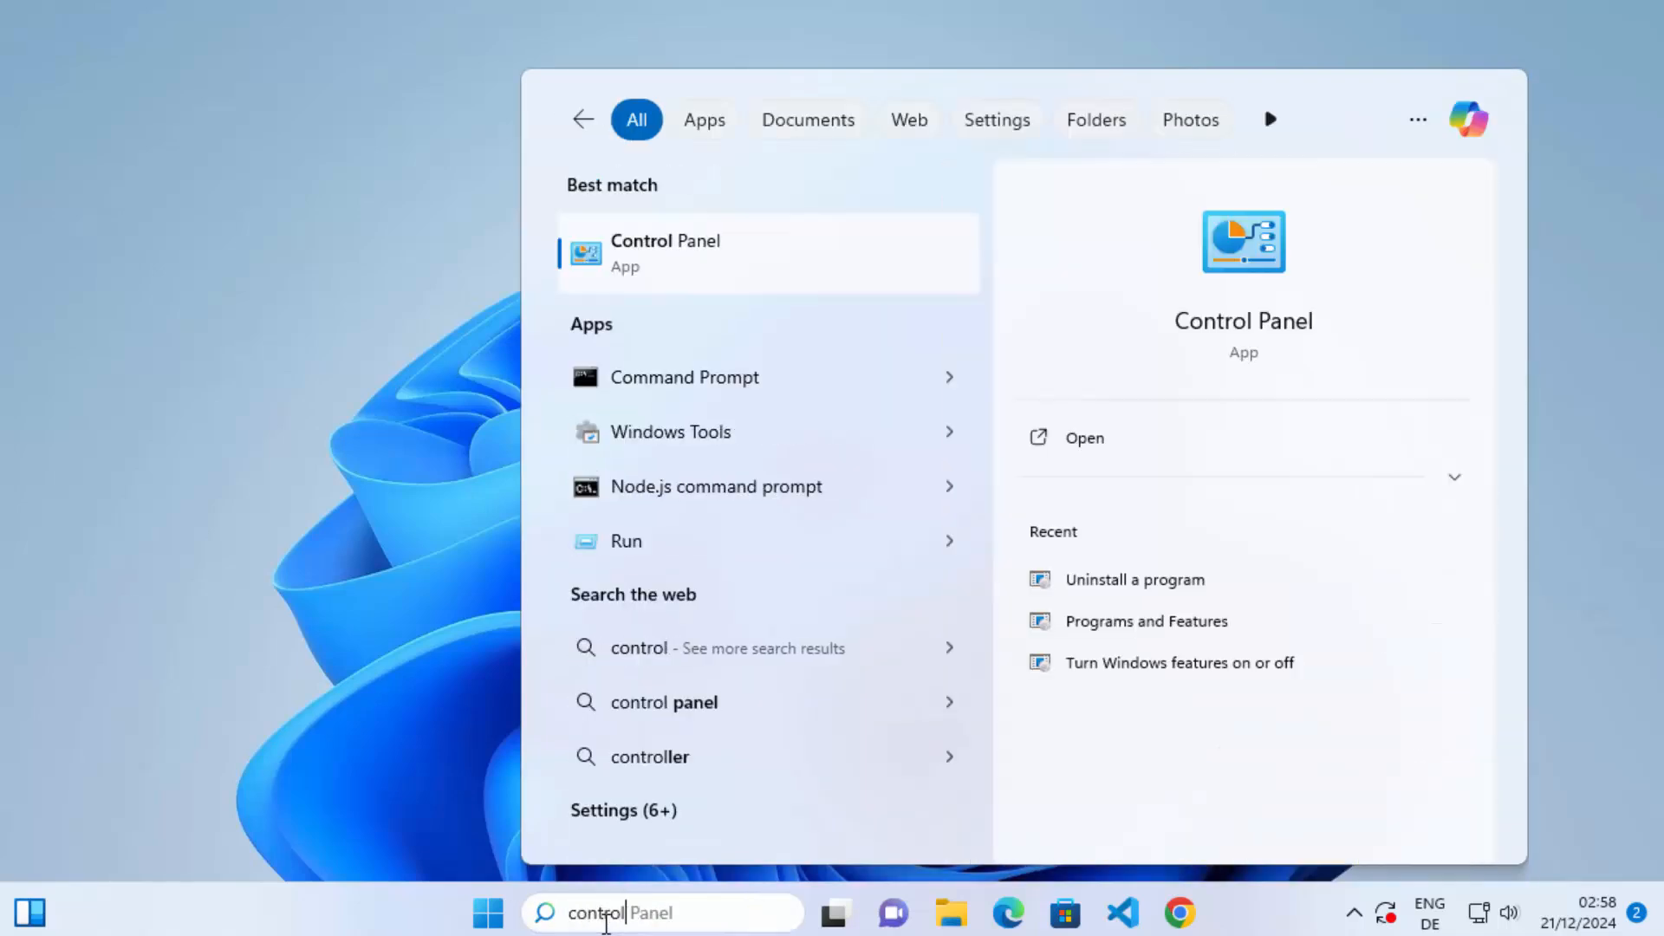
pyautogui.click(650, 263)
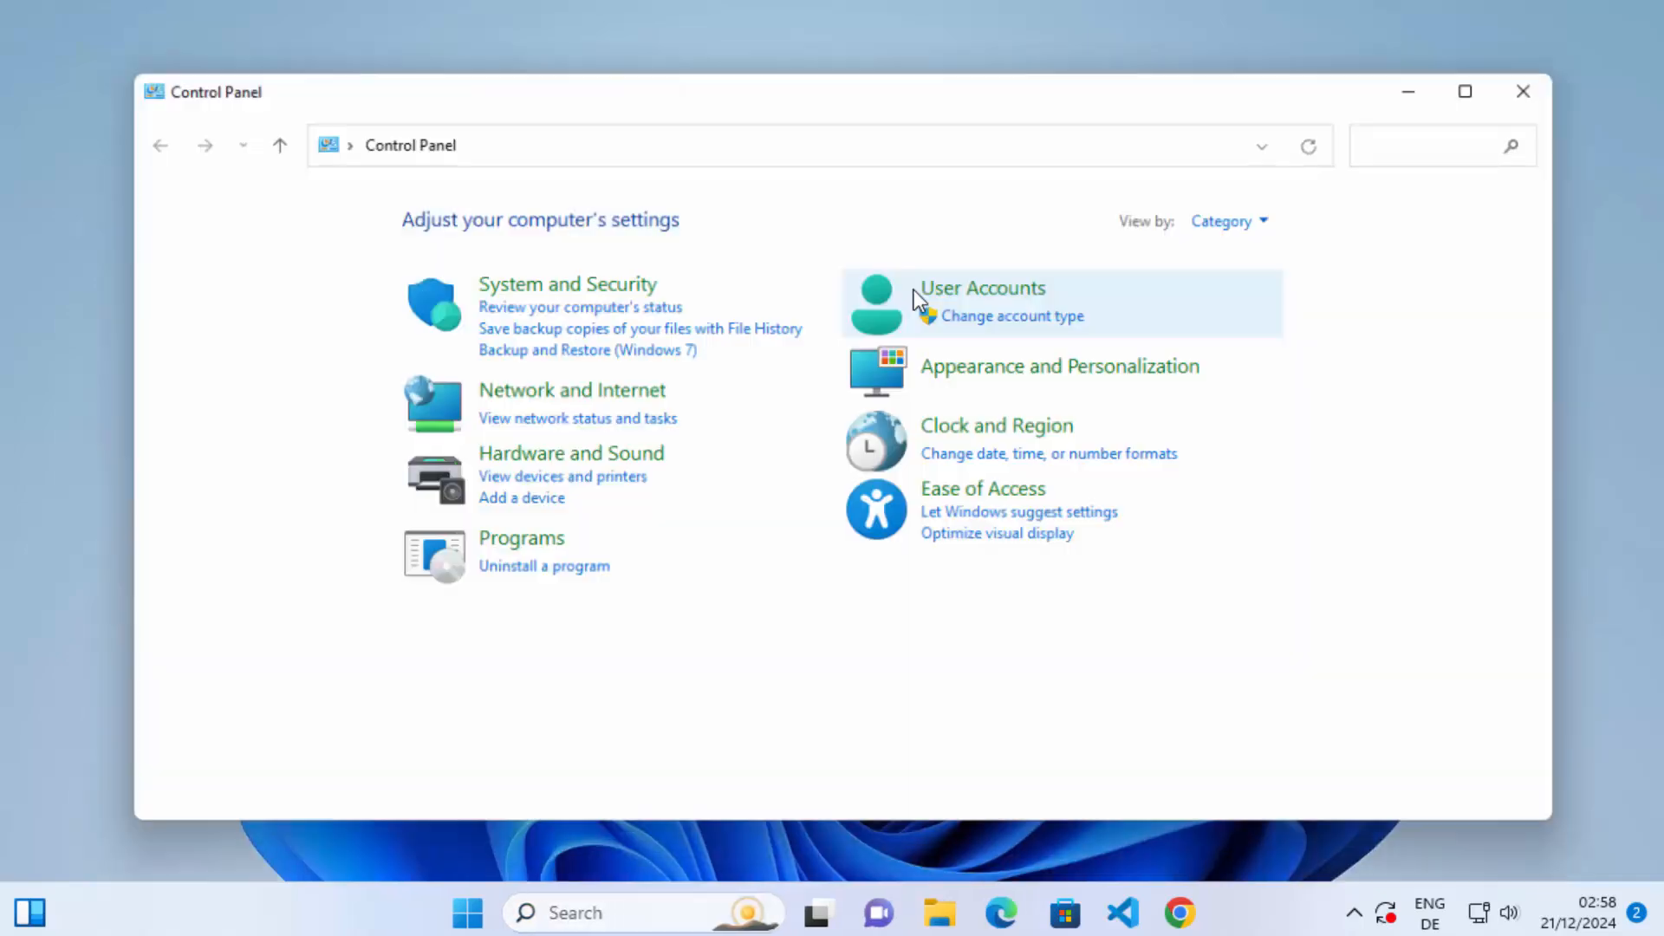
pyautogui.click(1250, 220)
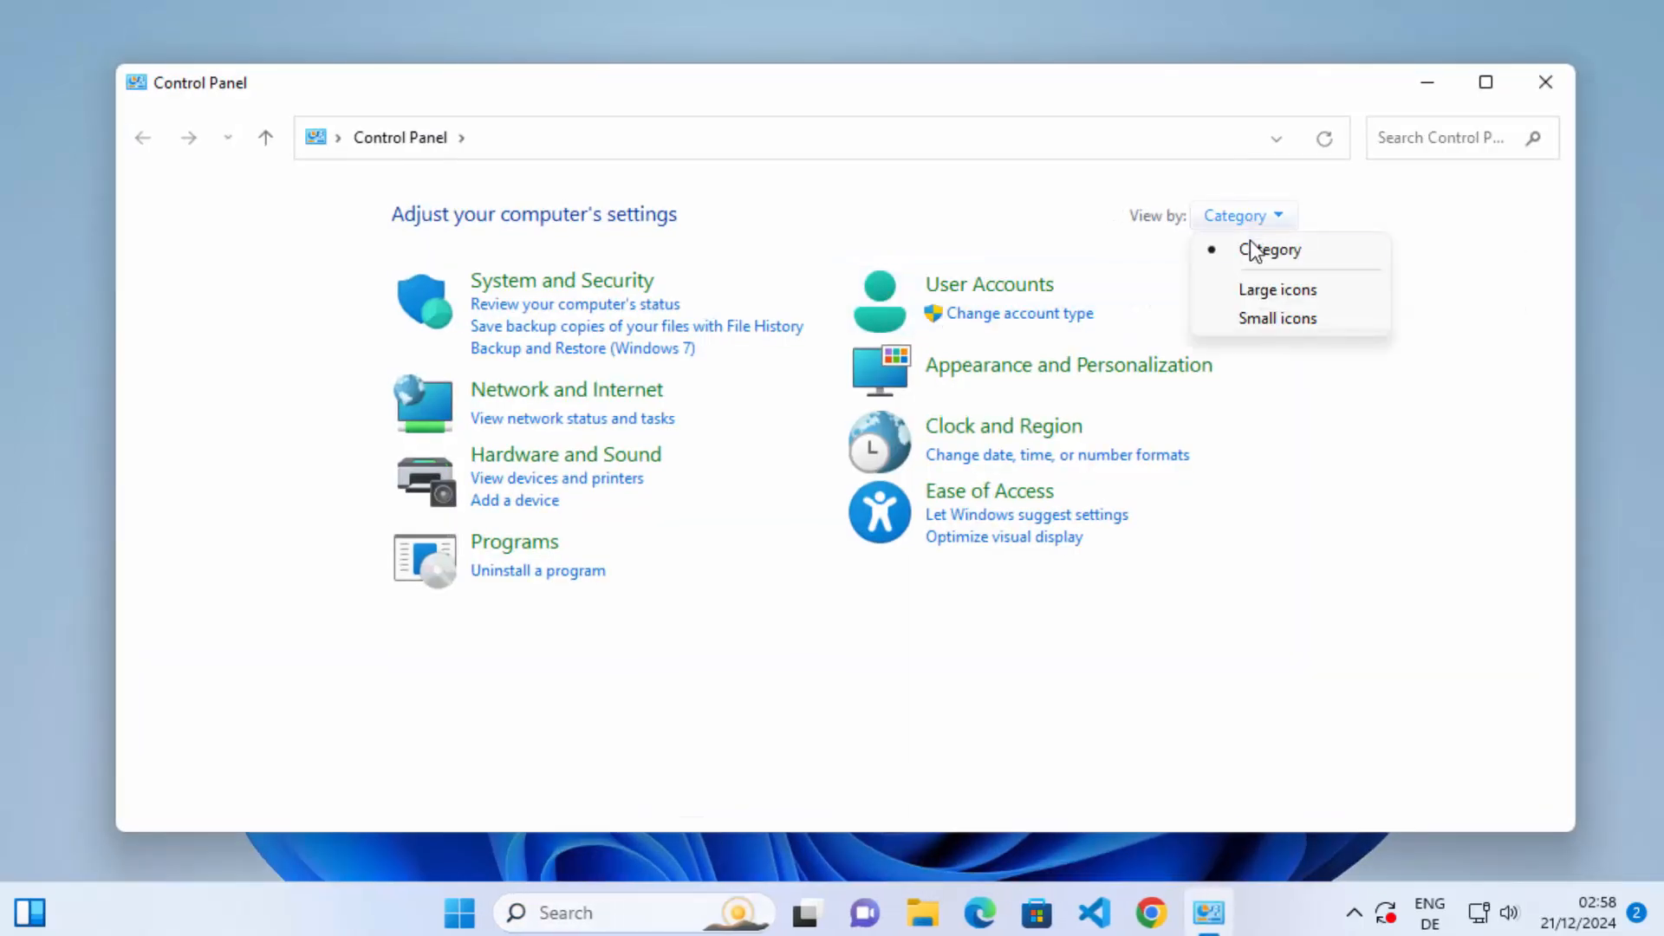
pyautogui.click(1246, 254)
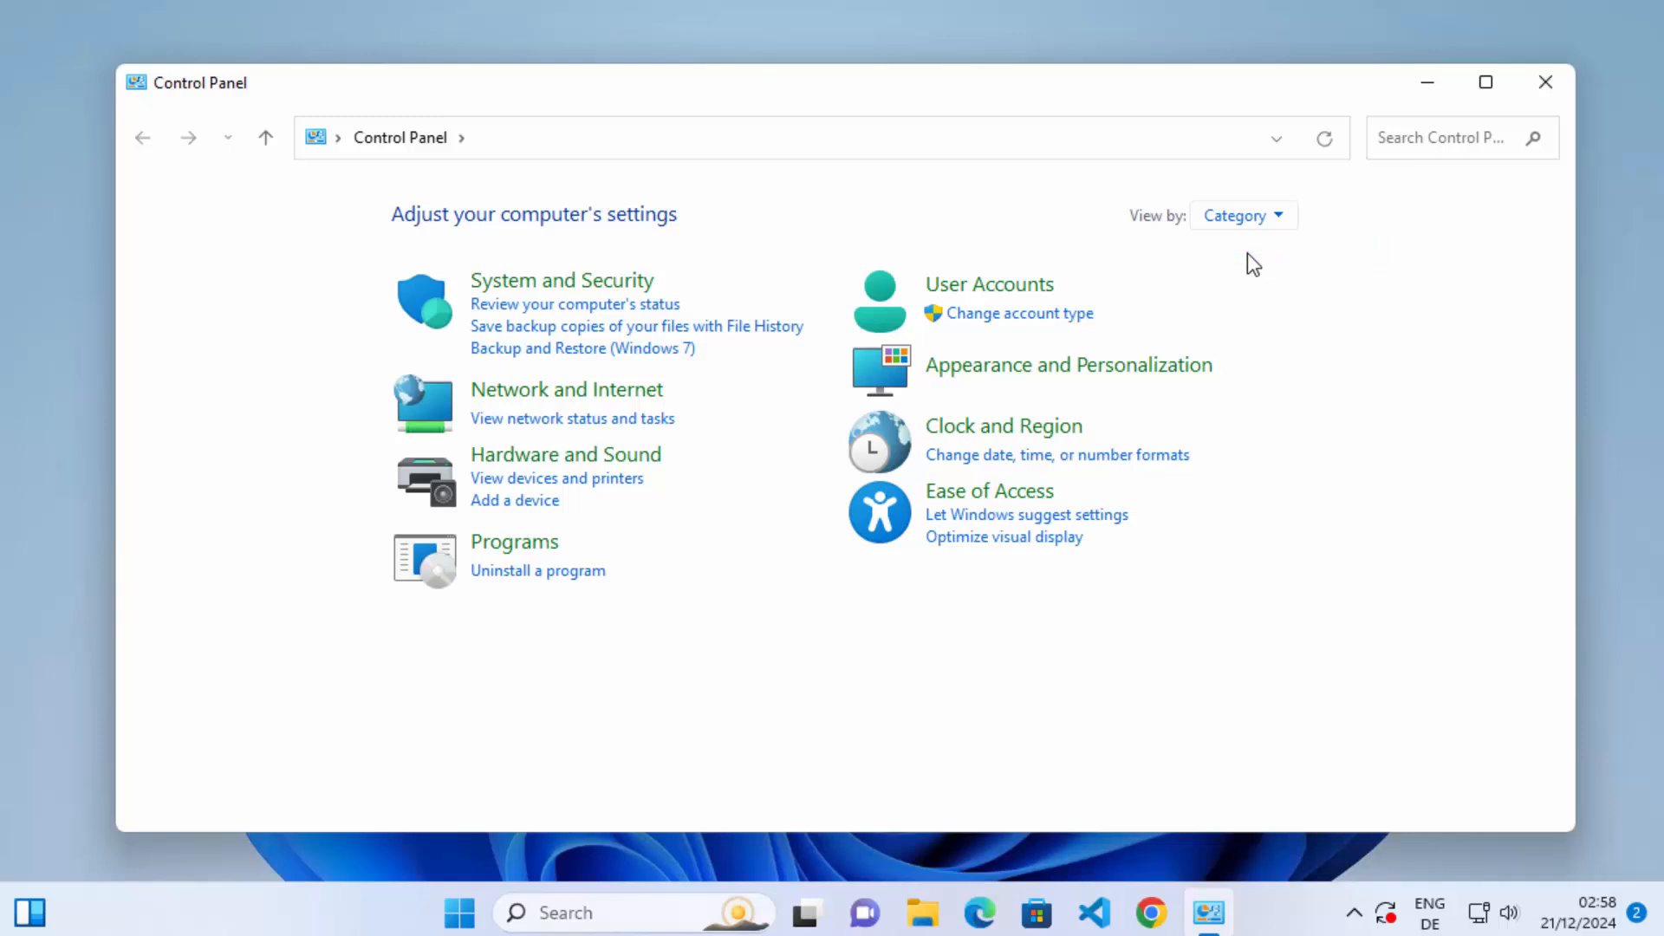
pyautogui.click(535, 579)
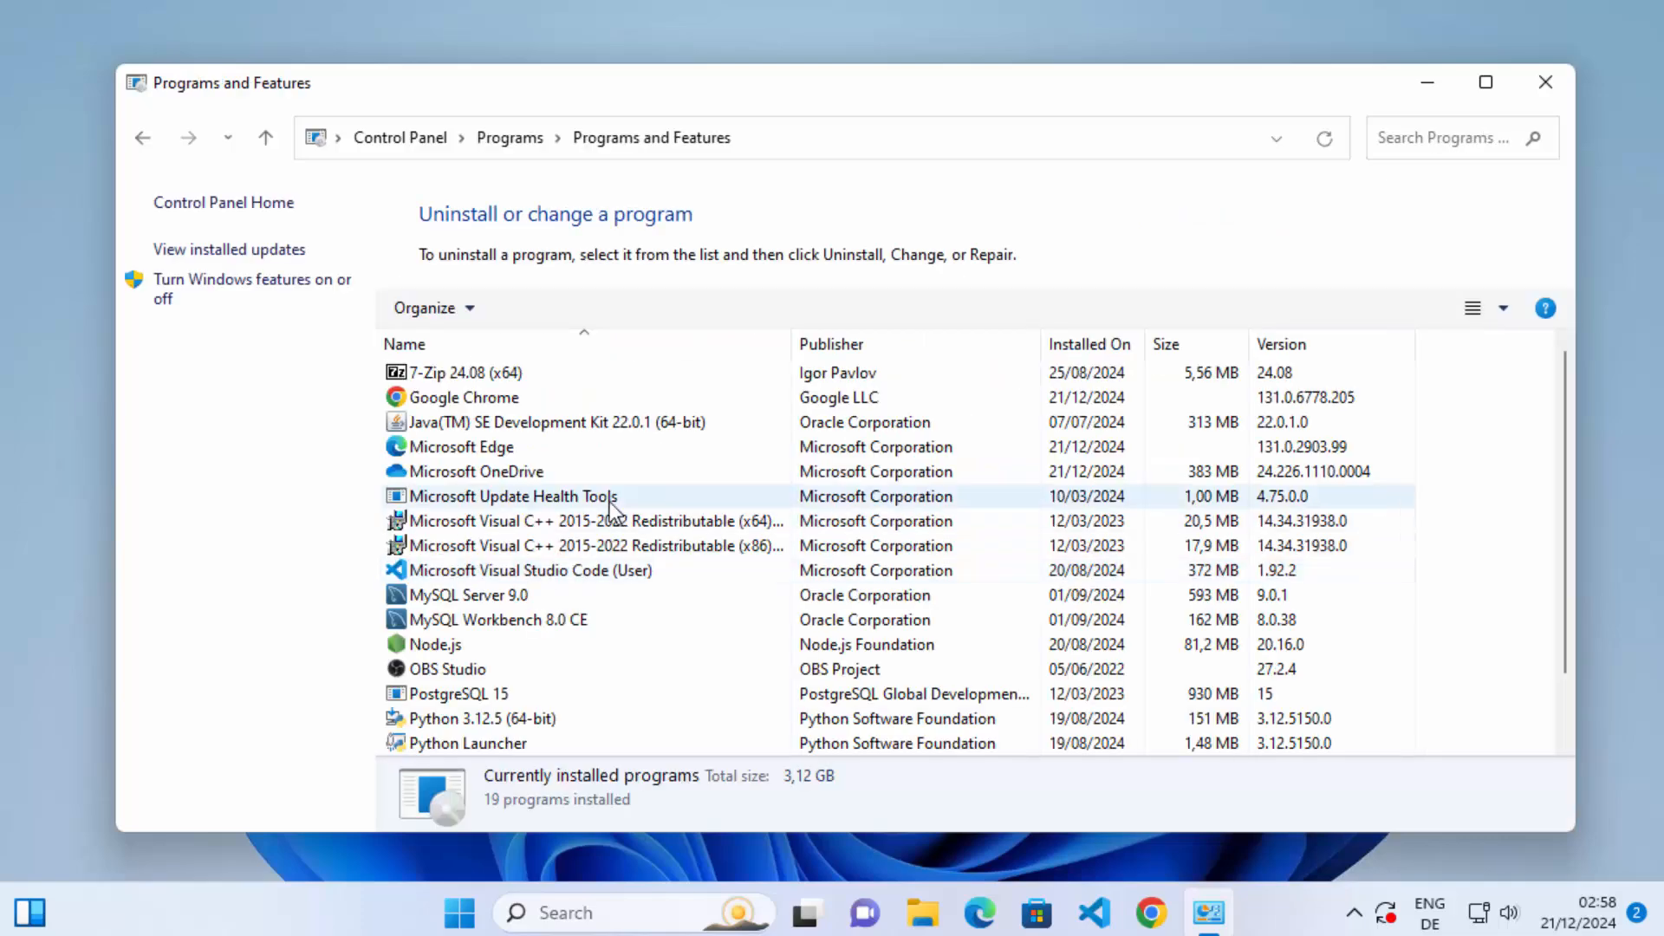
# Start uninstalling MySQL Server 9.0 and allow its uninstaller to make changes to the device.
pyautogui.scroll(-1, 611, 512)
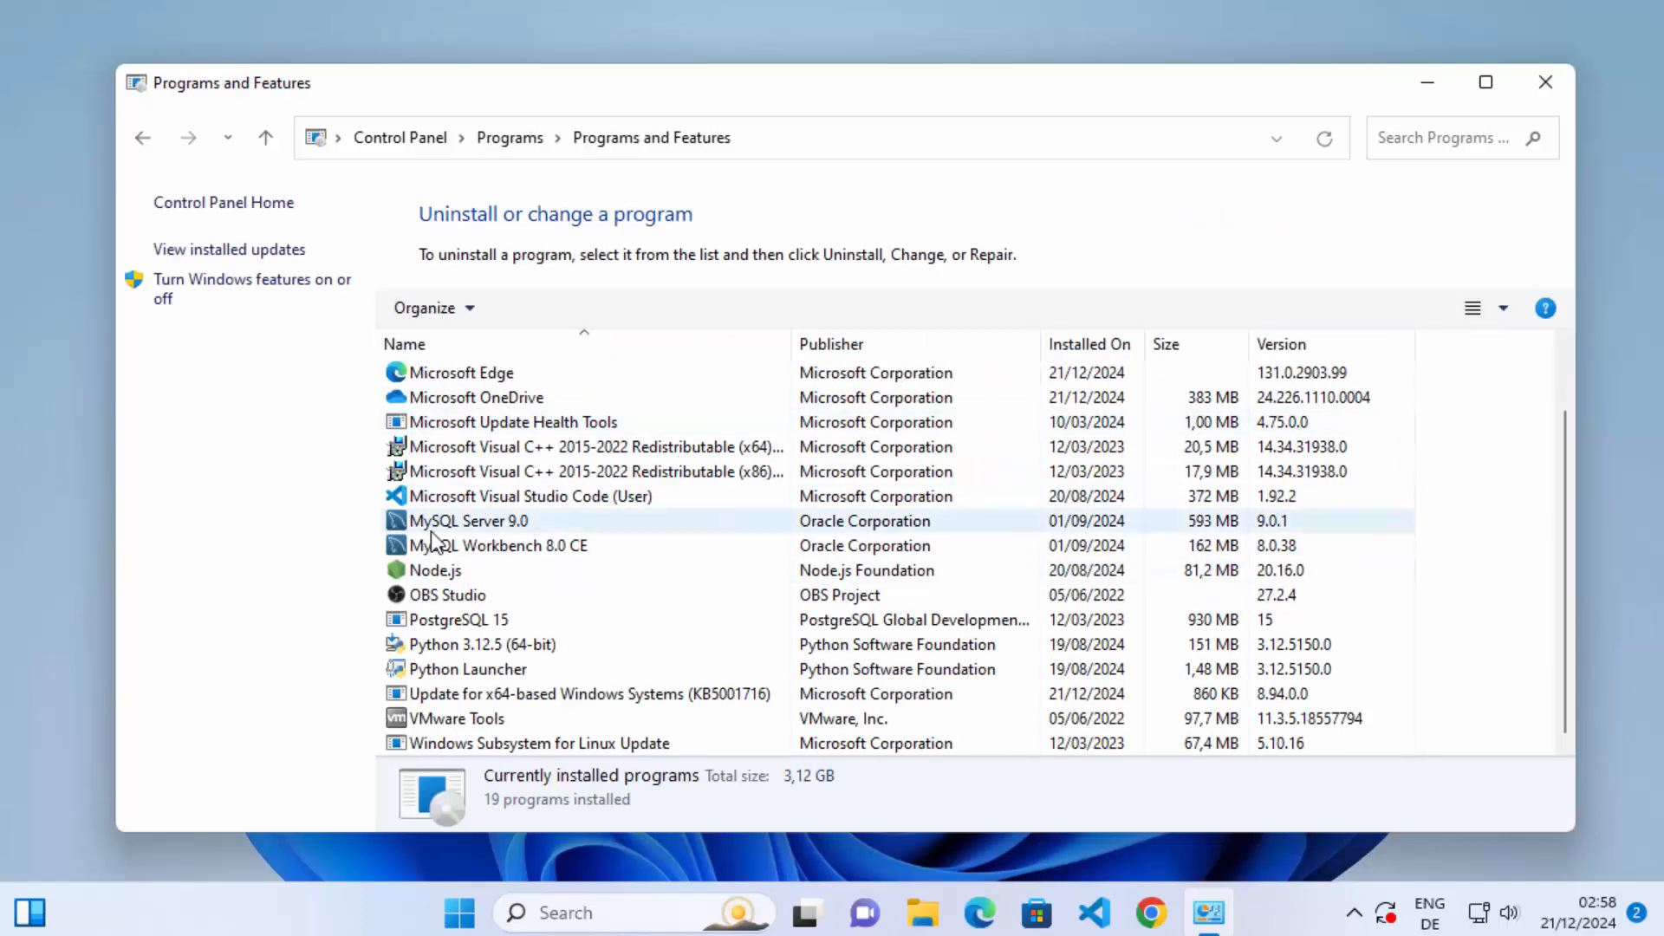
pyautogui.click(481, 521)
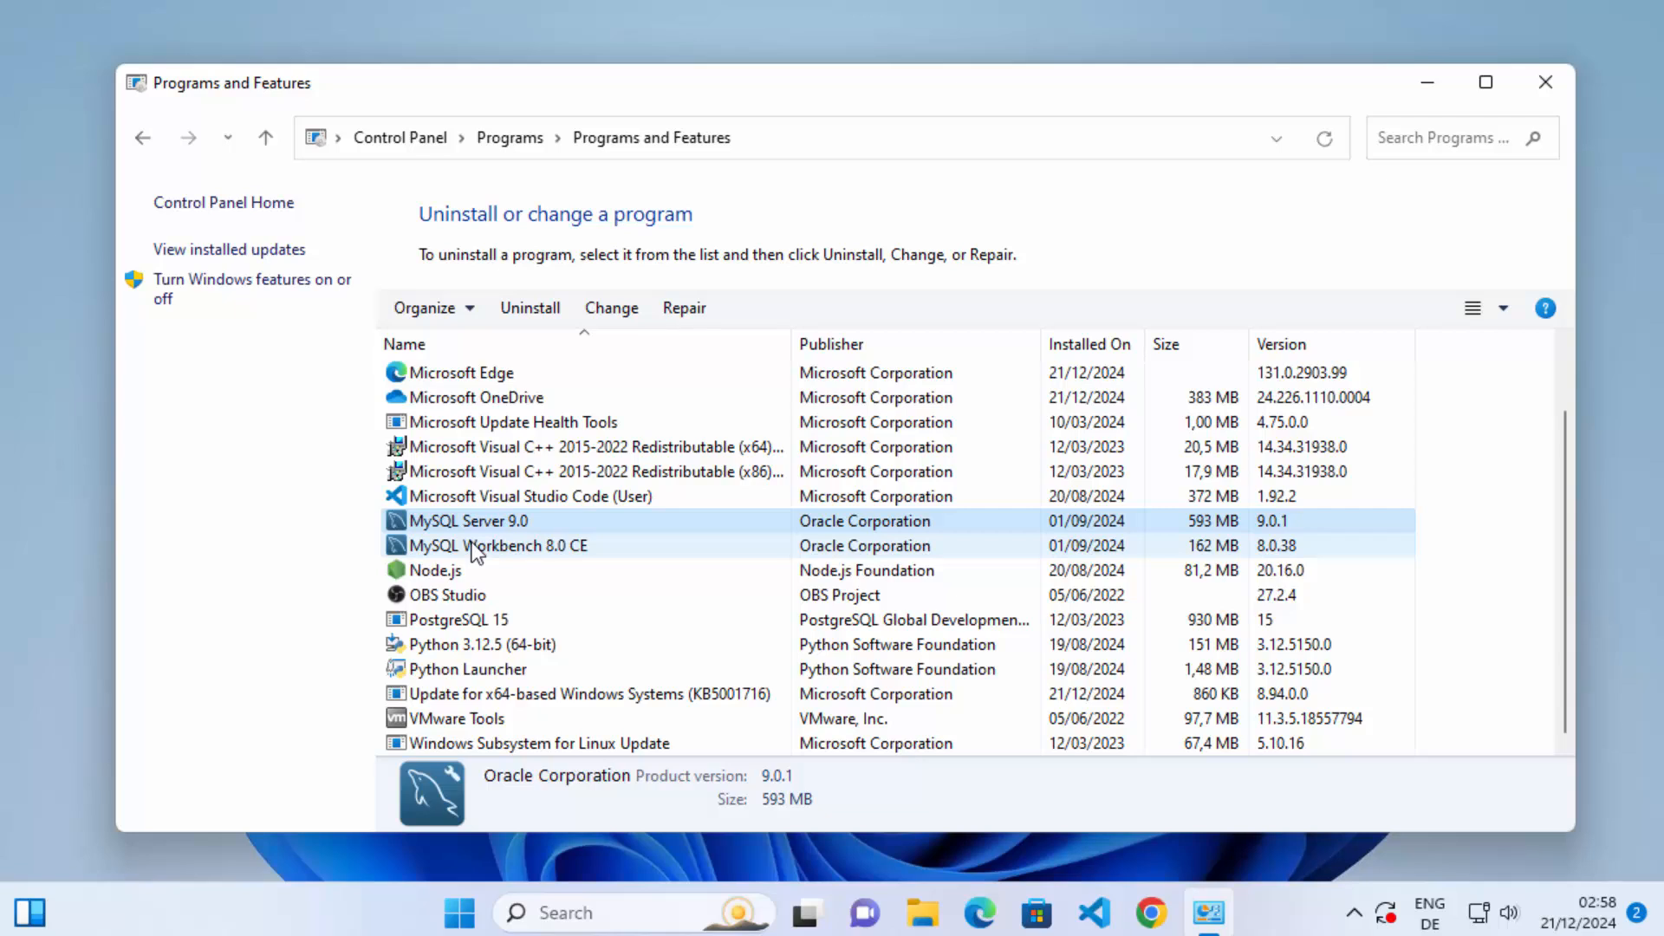
pyautogui.click(475, 547)
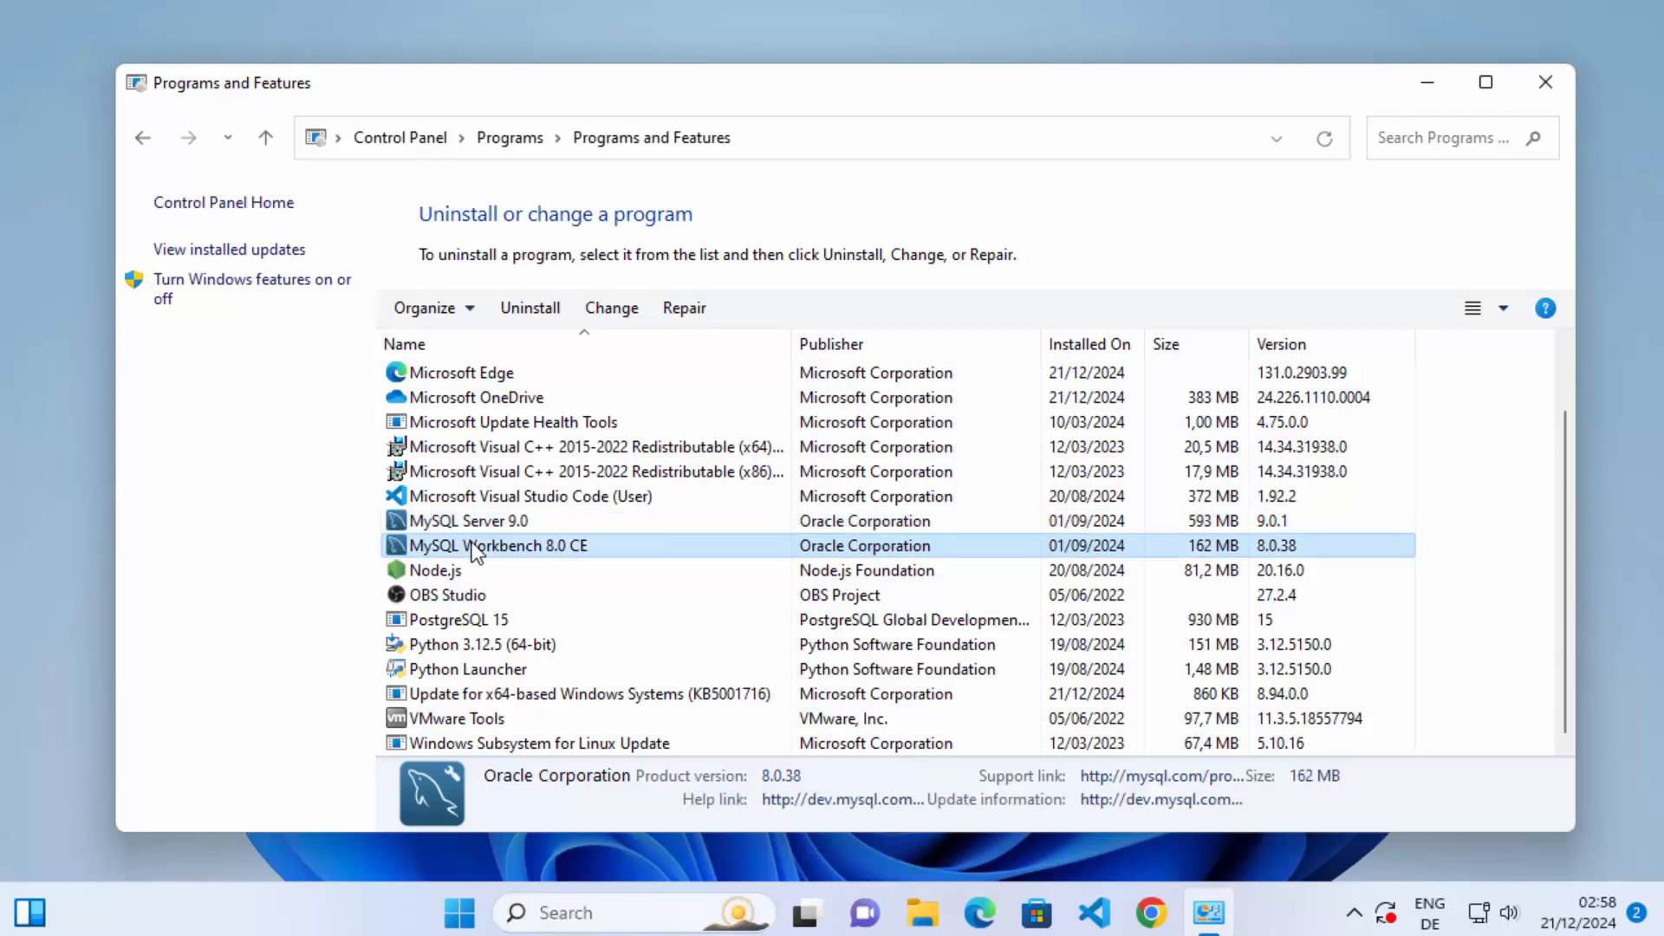
pyautogui.click(471, 522)
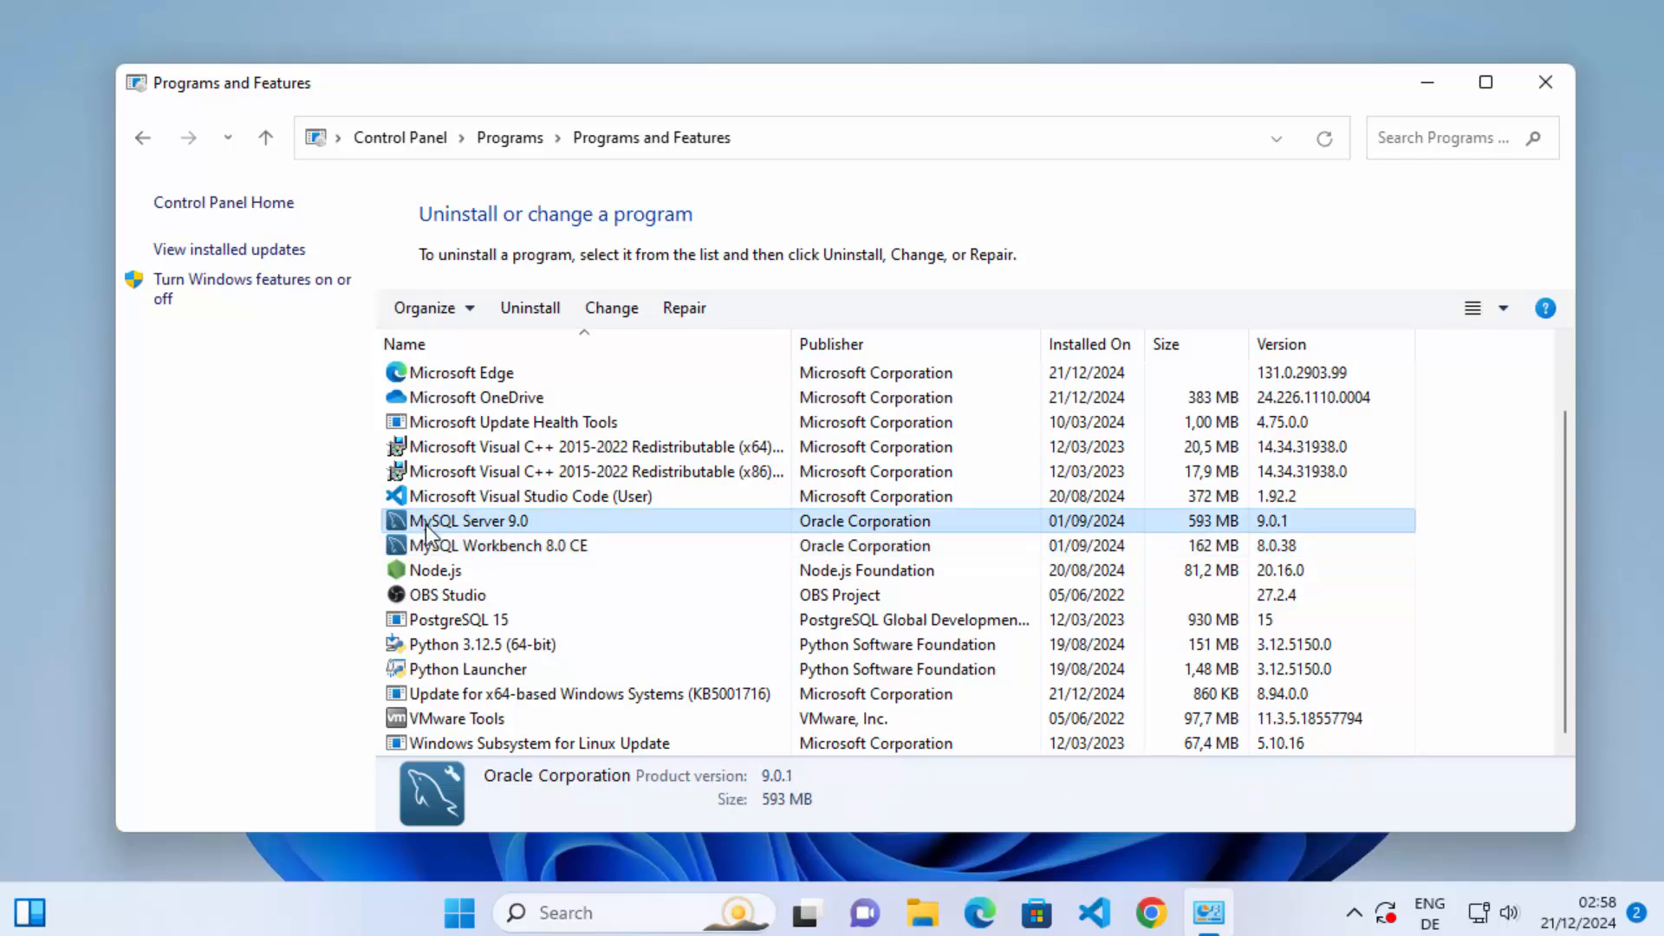
pyautogui.click(546, 310)
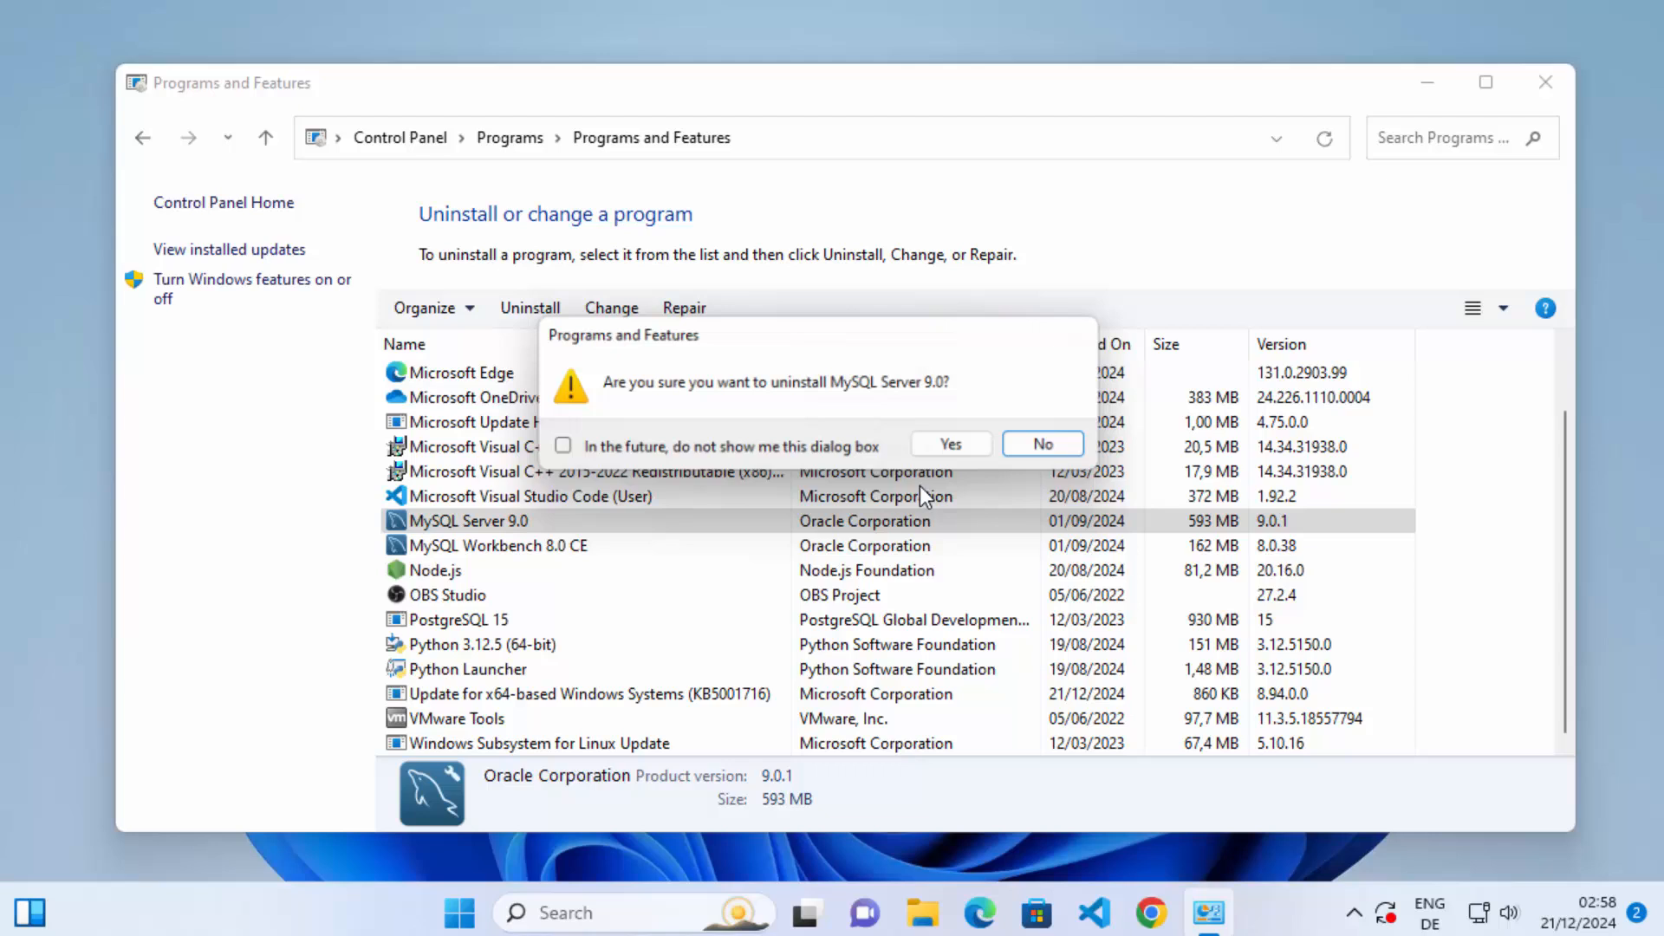
pyautogui.click(954, 451)
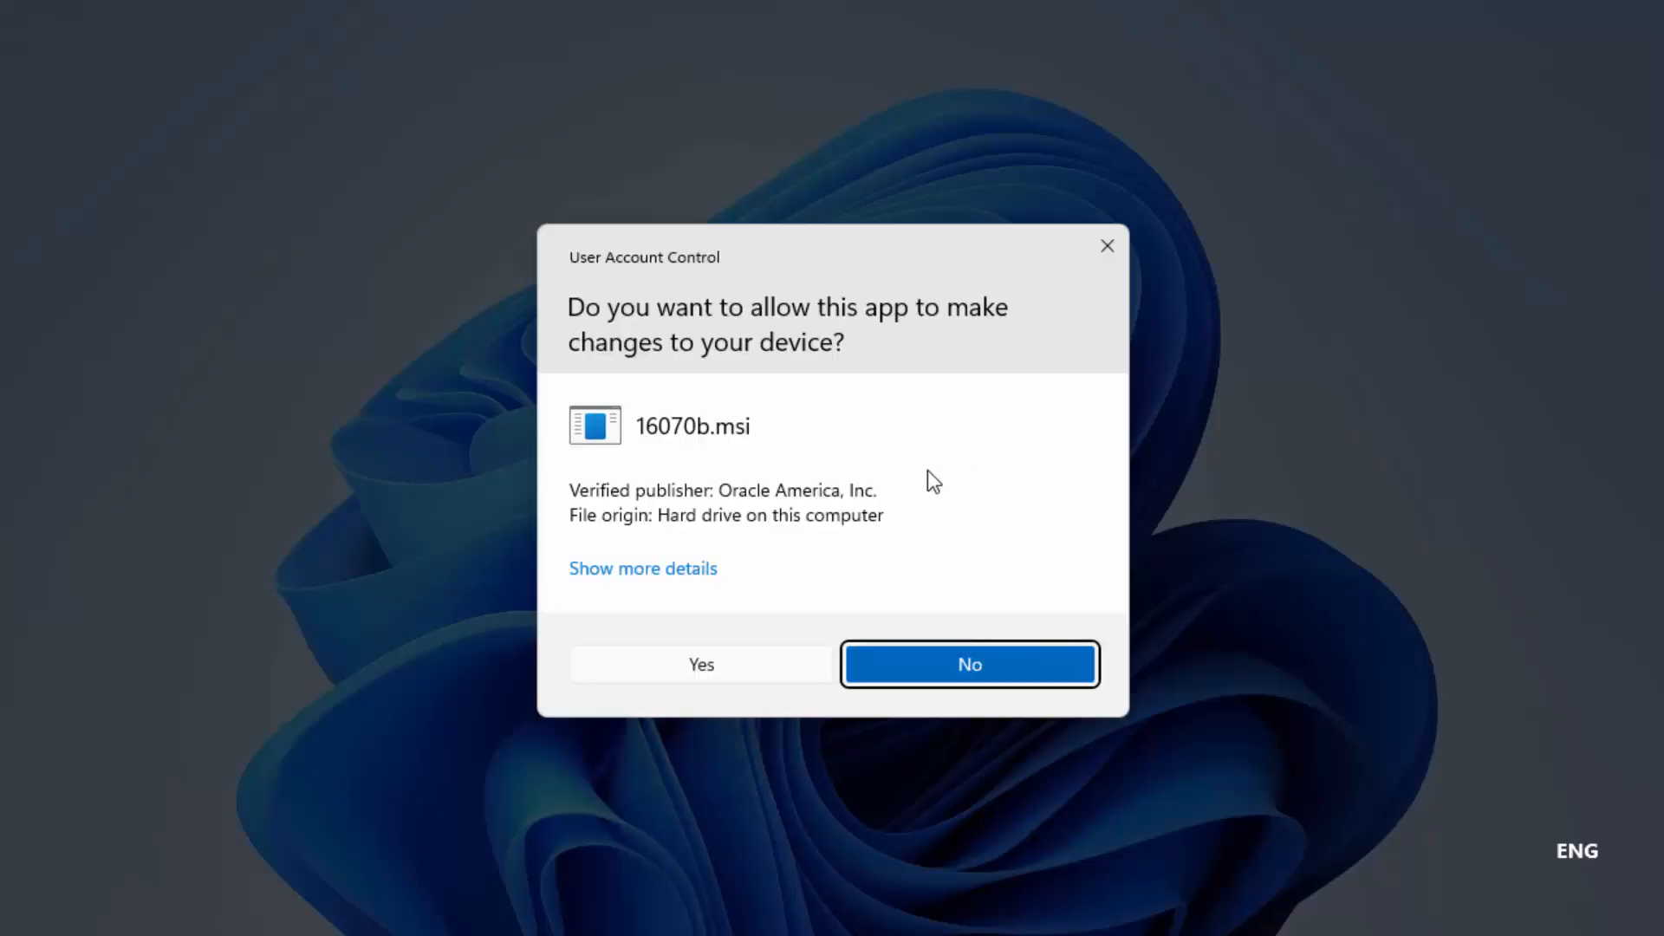
pyautogui.click(664, 669)
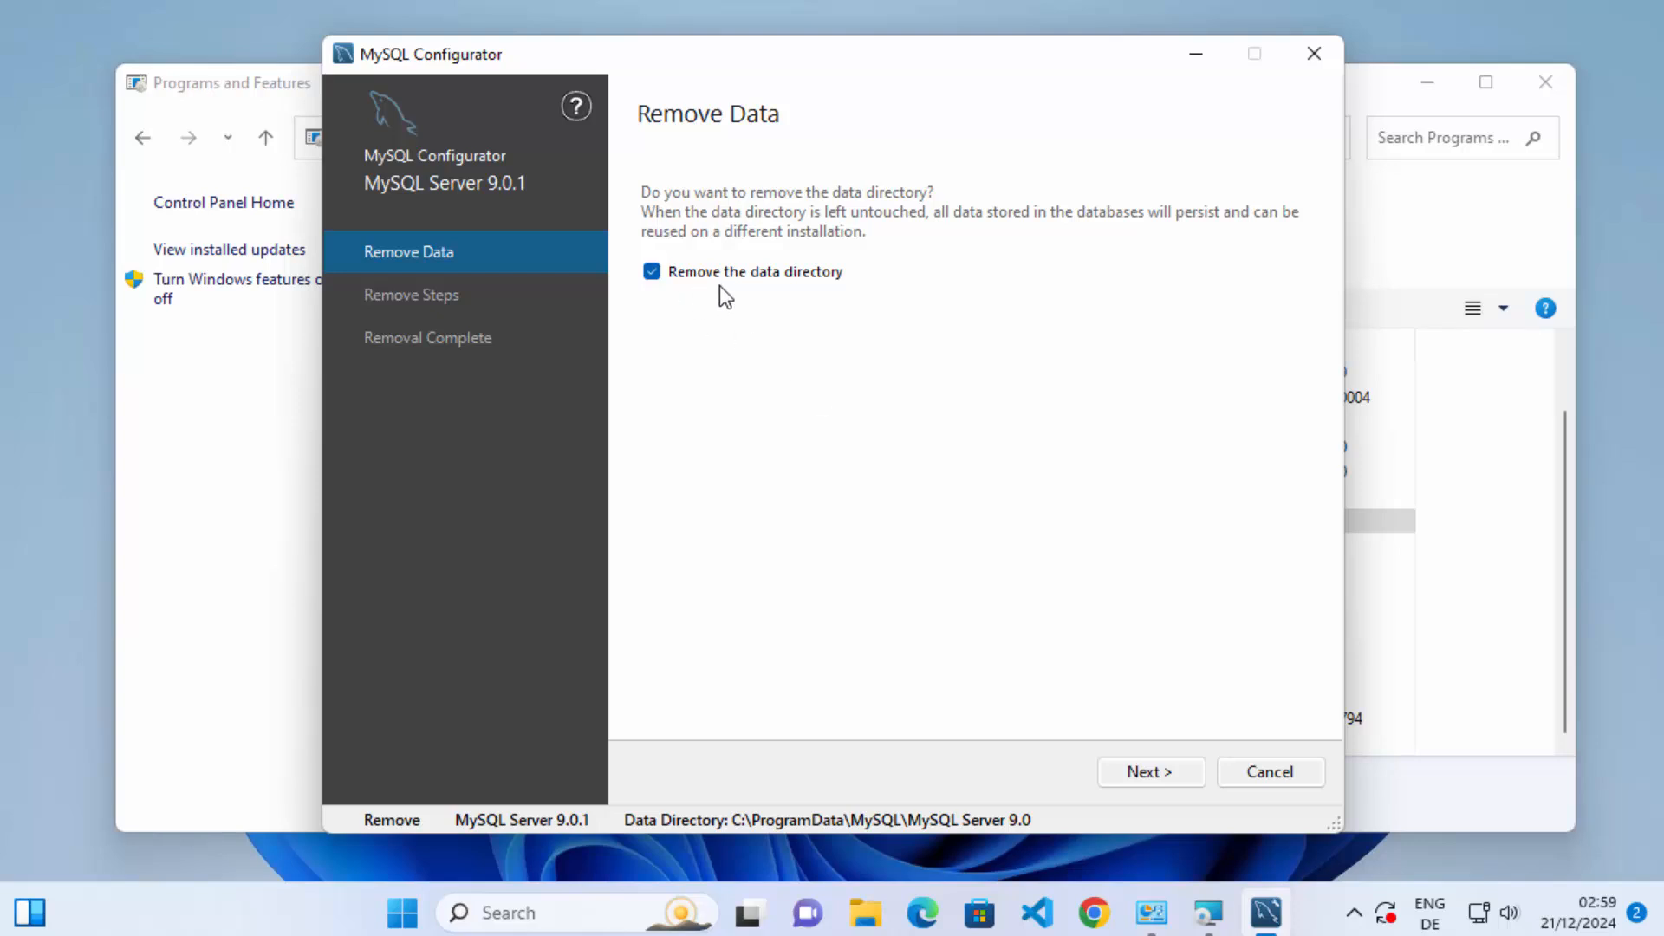
# Run the MySQL Server 9.0.1 configuration removal with its data directory included, and review the removal log.
pyautogui.click(1120, 772)
pyautogui.click(1120, 772)
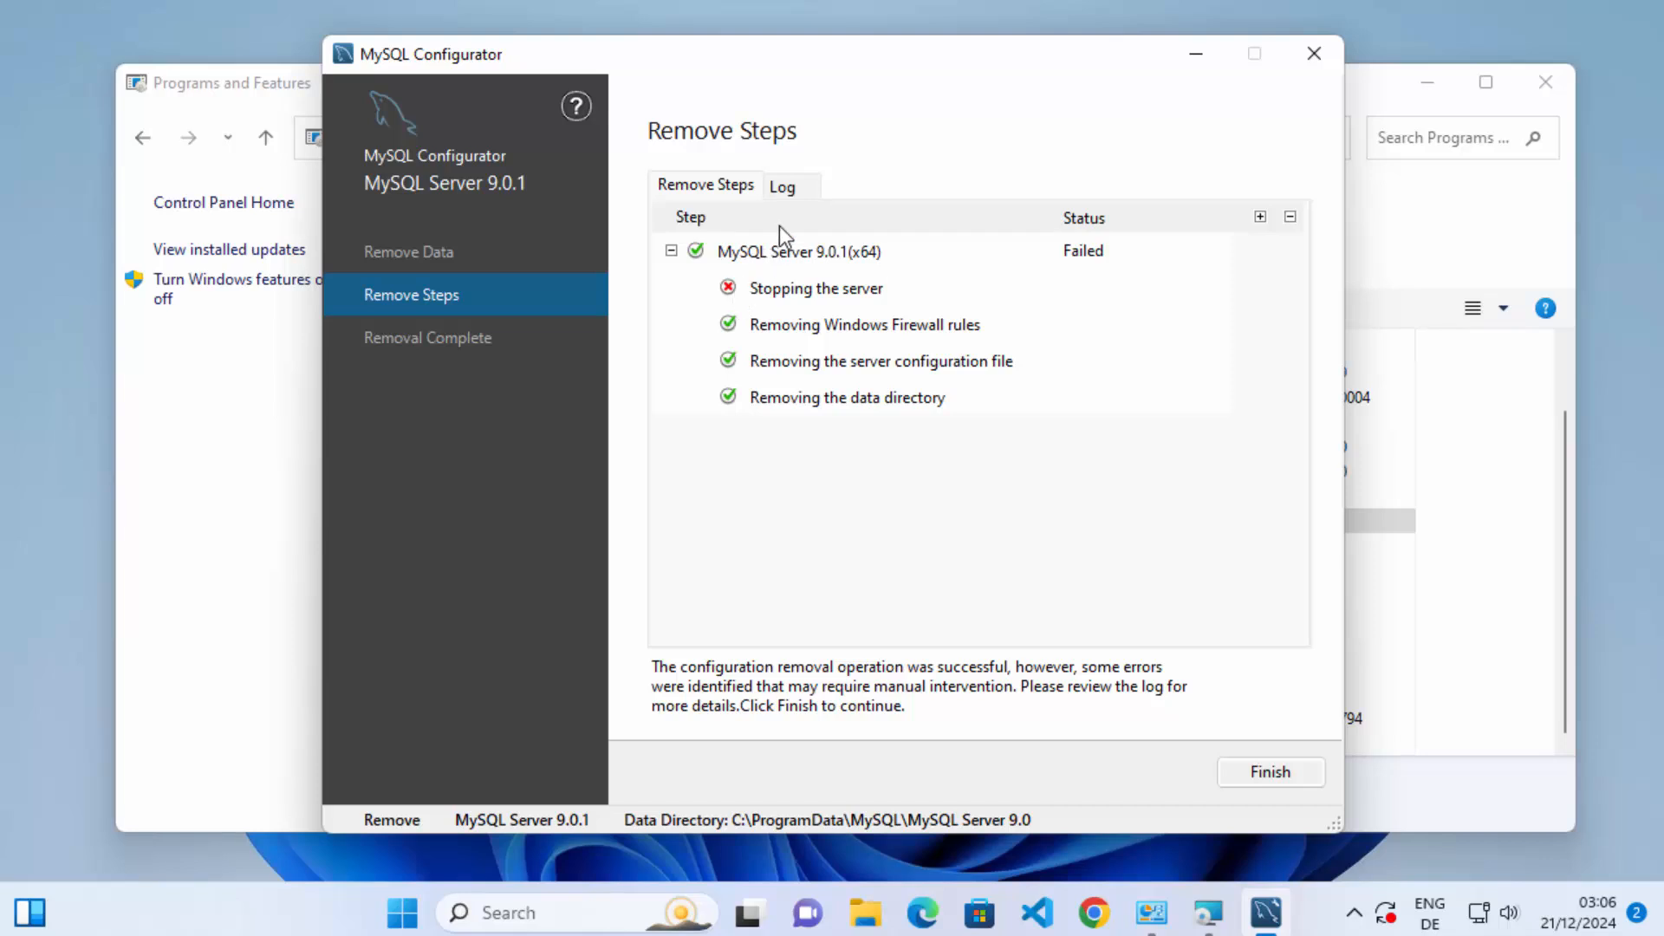
pyautogui.click(790, 193)
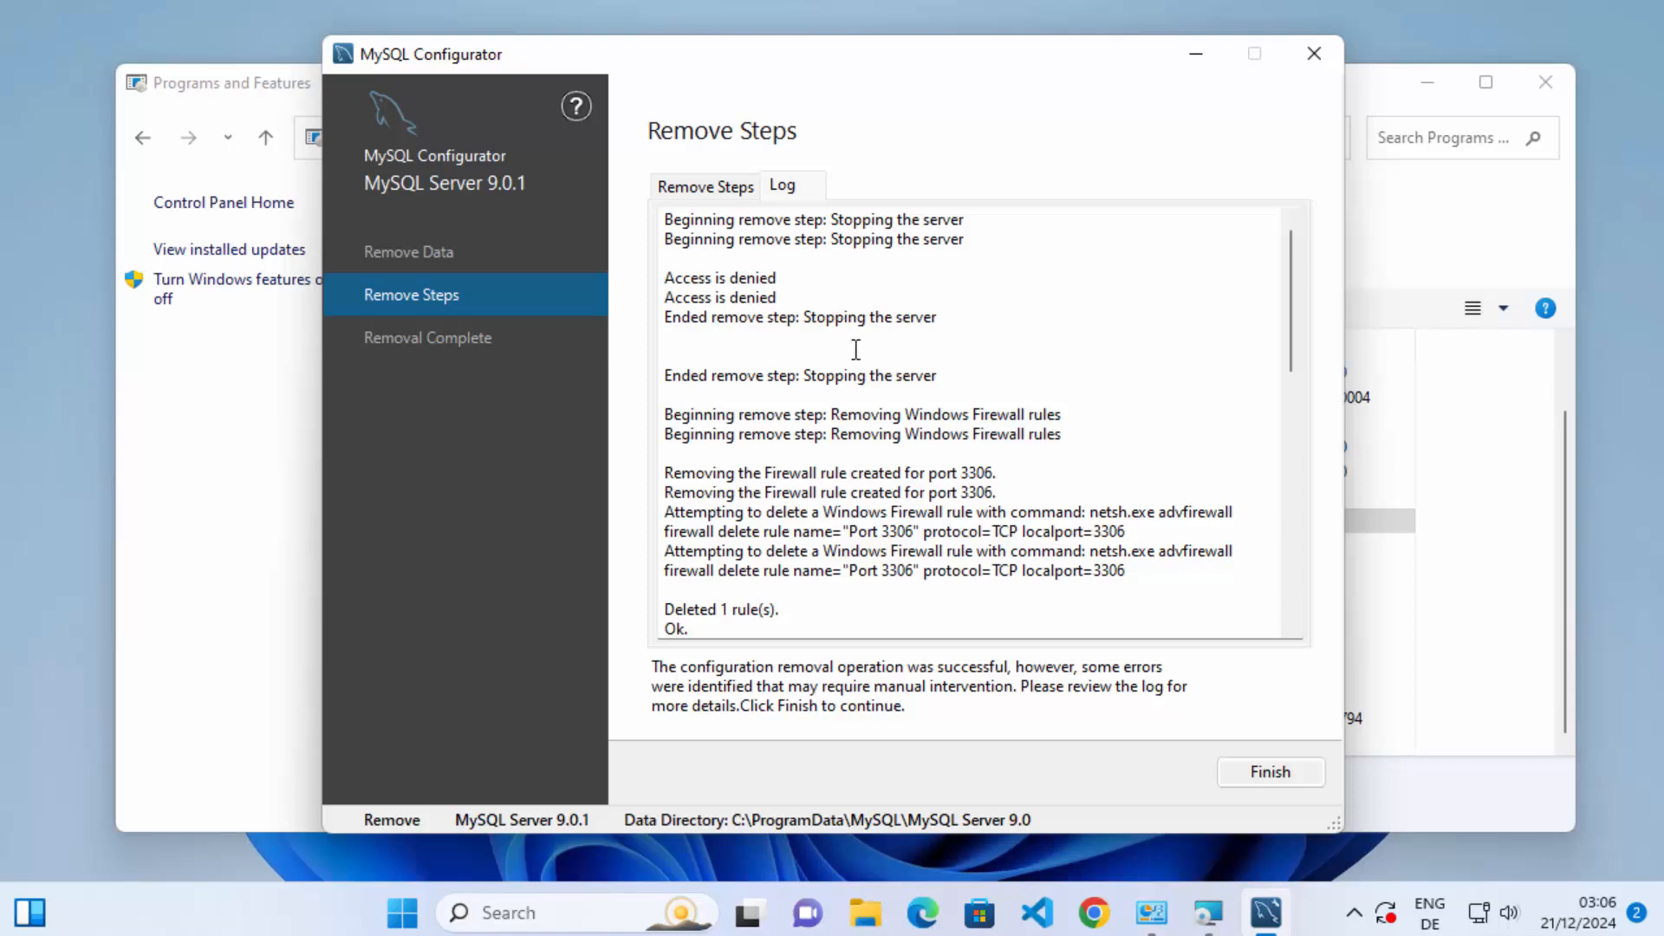
pyautogui.scroll(-1, 856, 349)
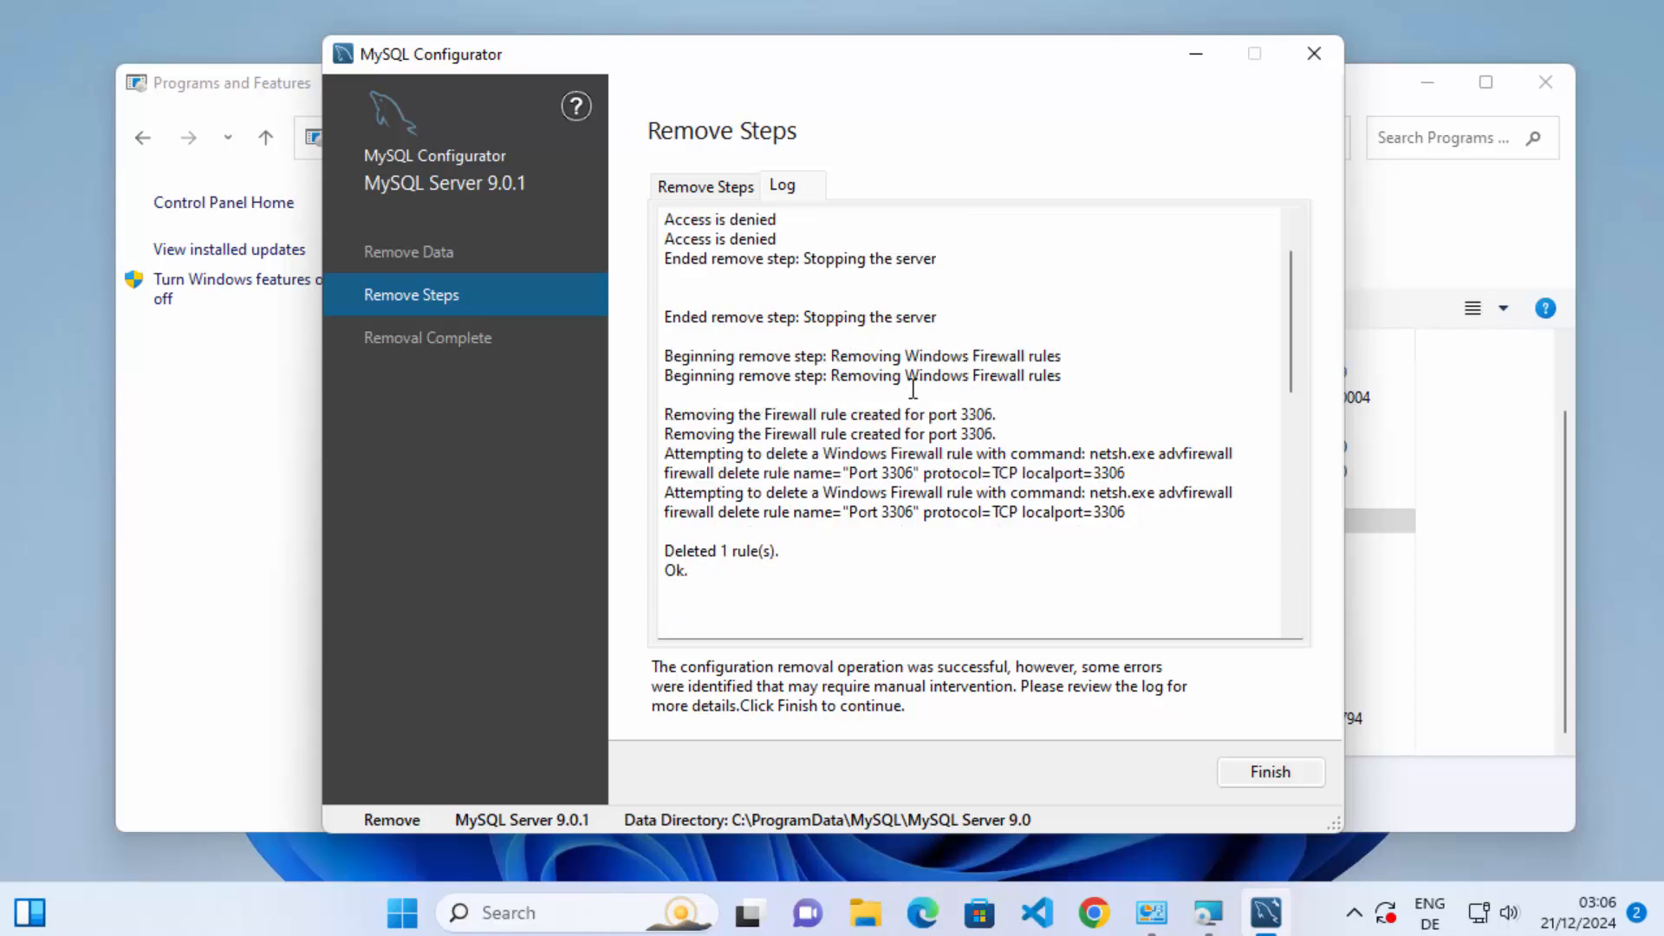
pyautogui.scroll(1, 912, 388)
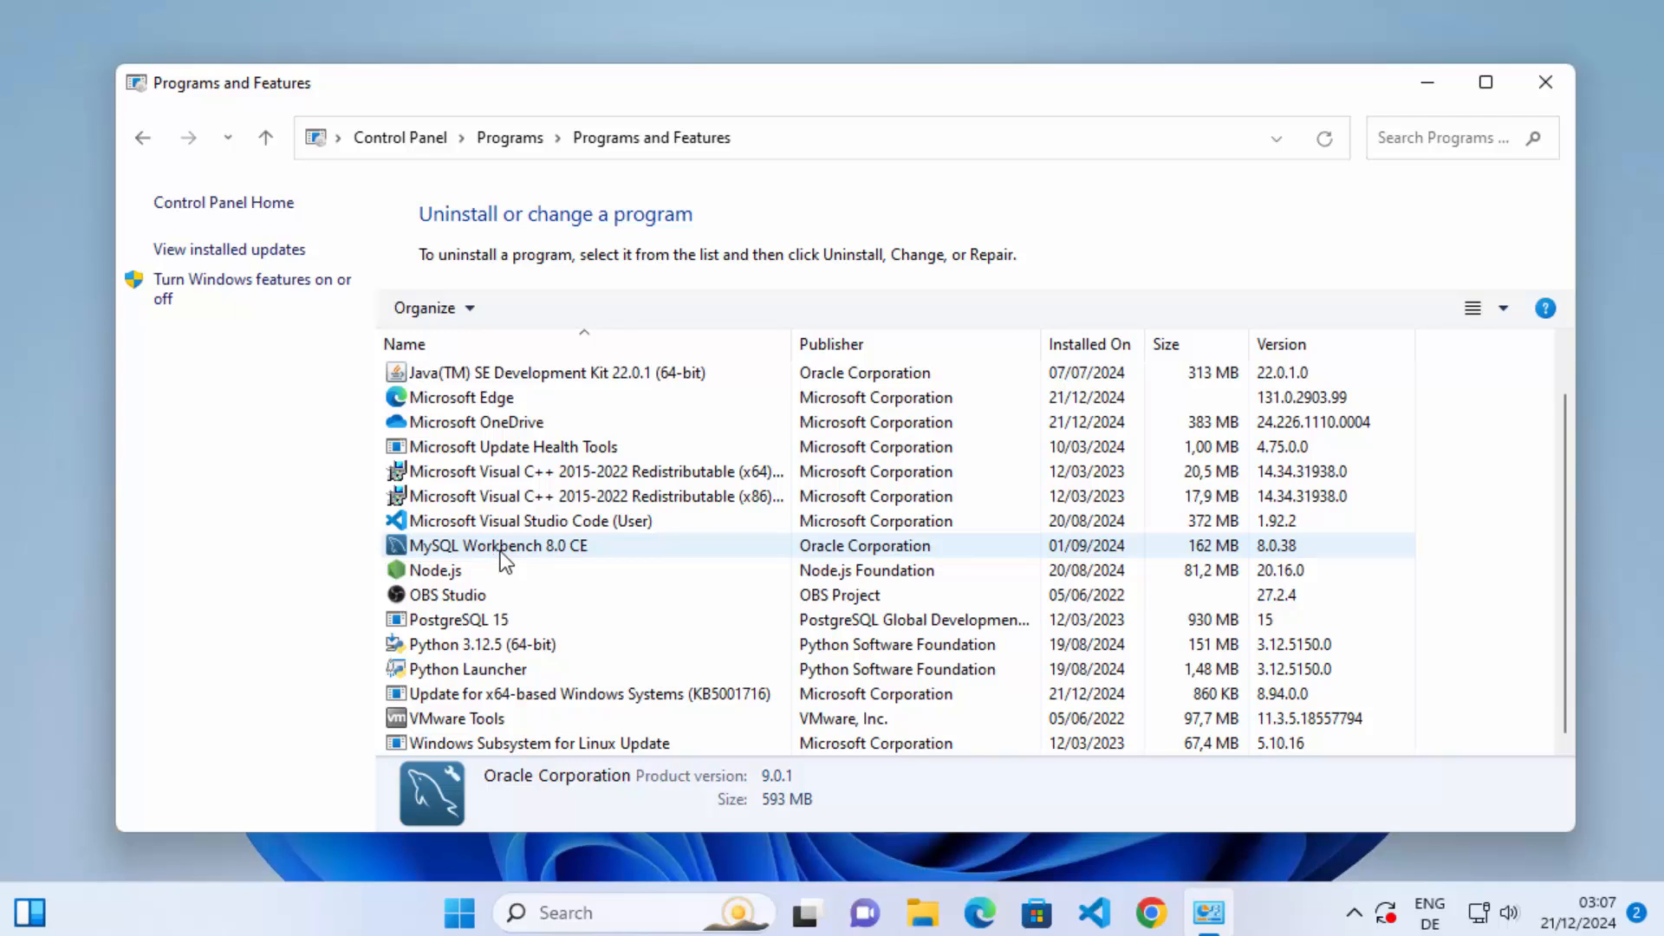
# Uninstall MySQL Workbench 8.0 CE, allow its uninstaller to make changes, and close Programs and Features.
pyautogui.click(544, 553)
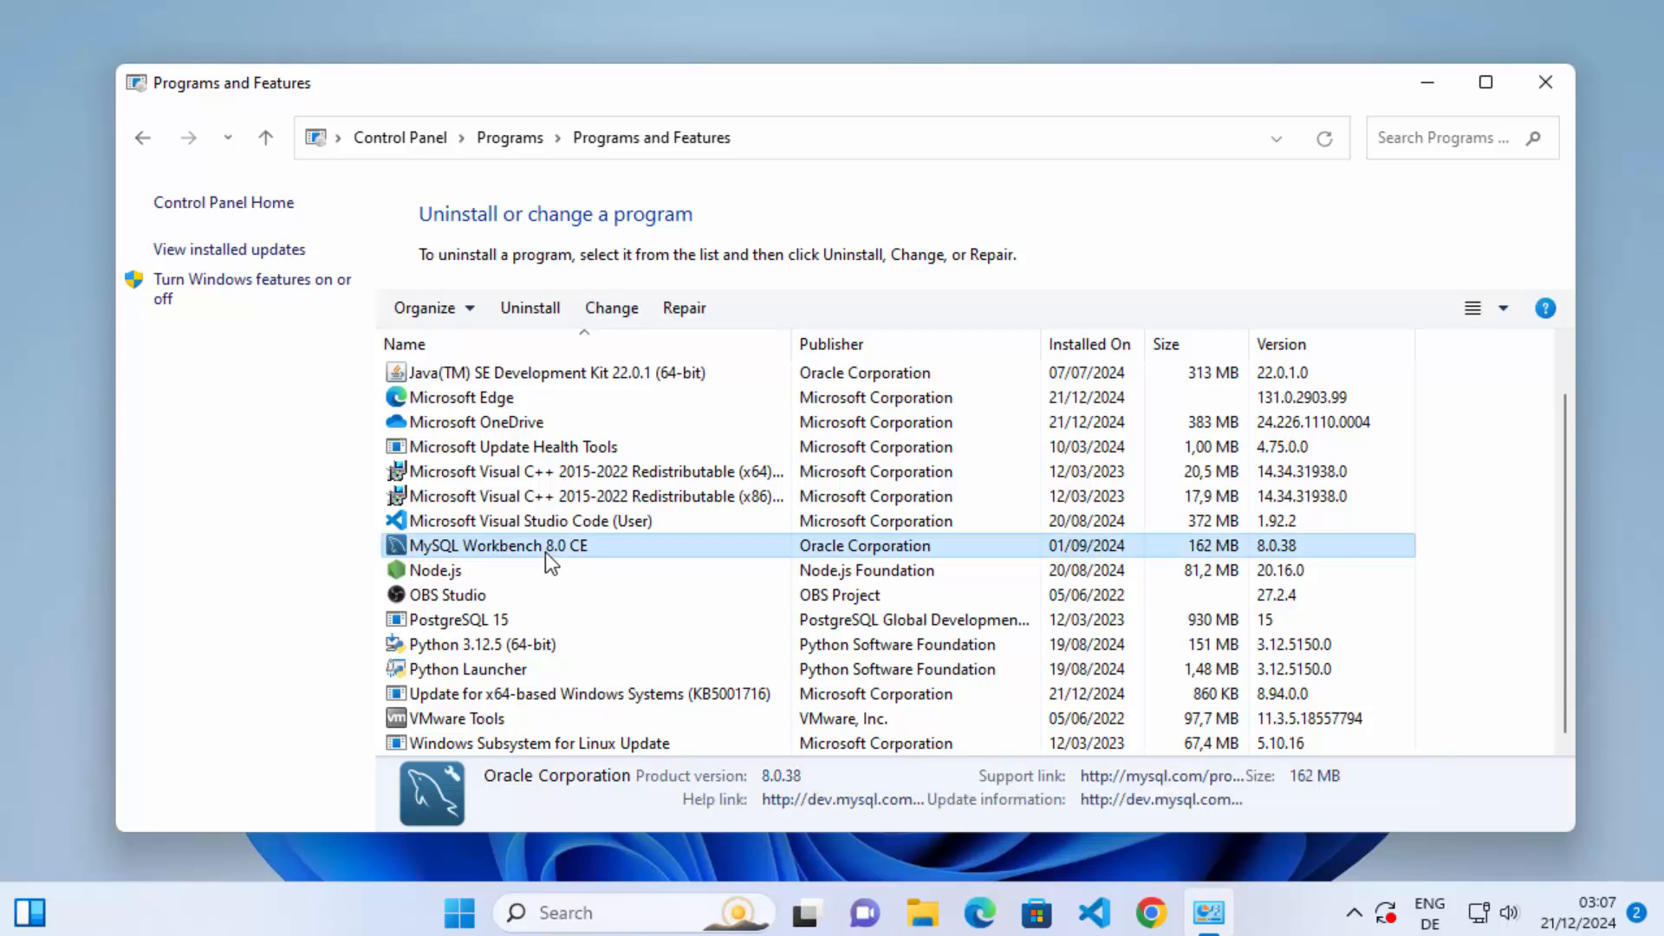
pyautogui.click(542, 310)
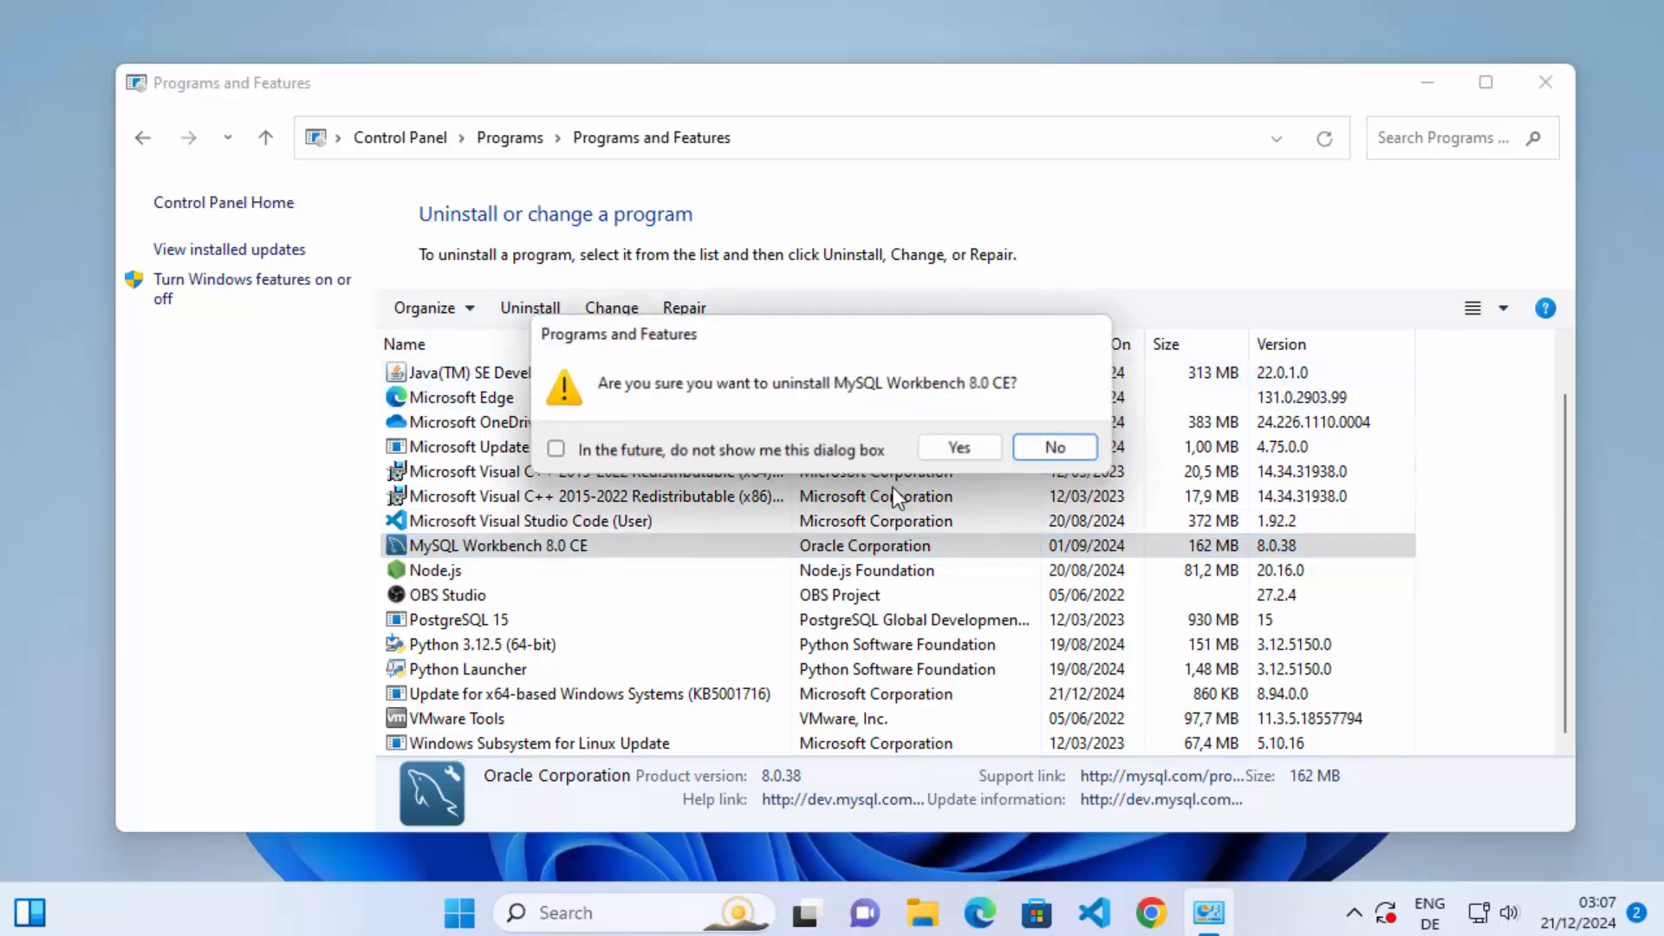
pyautogui.click(953, 449)
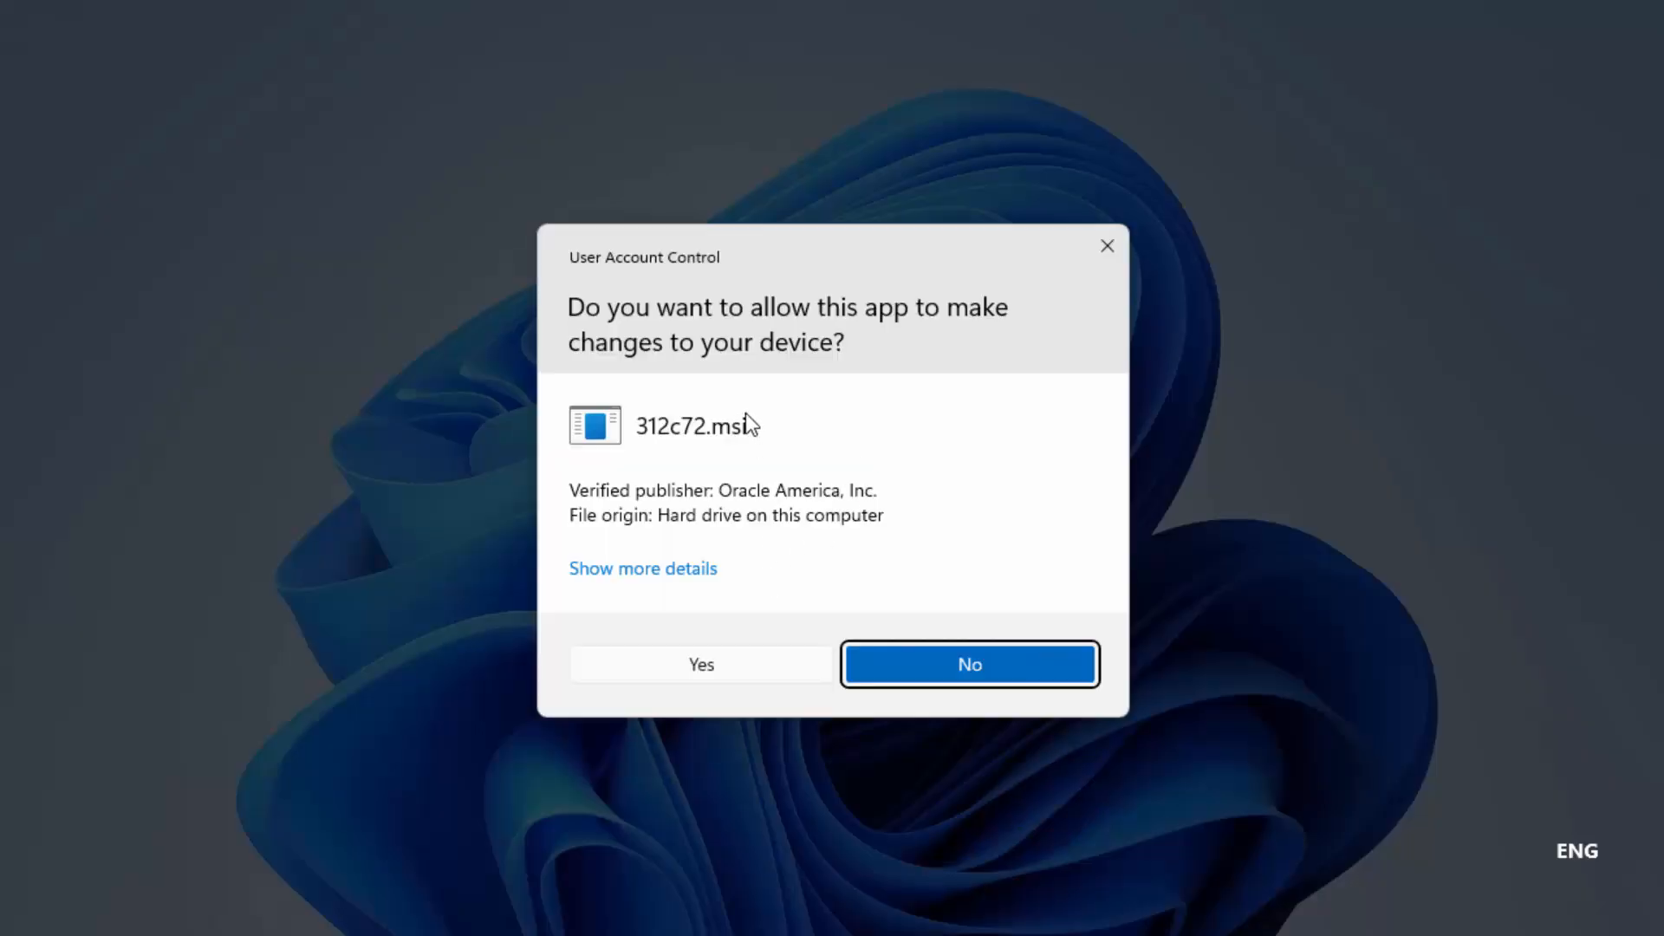
pyautogui.click(685, 664)
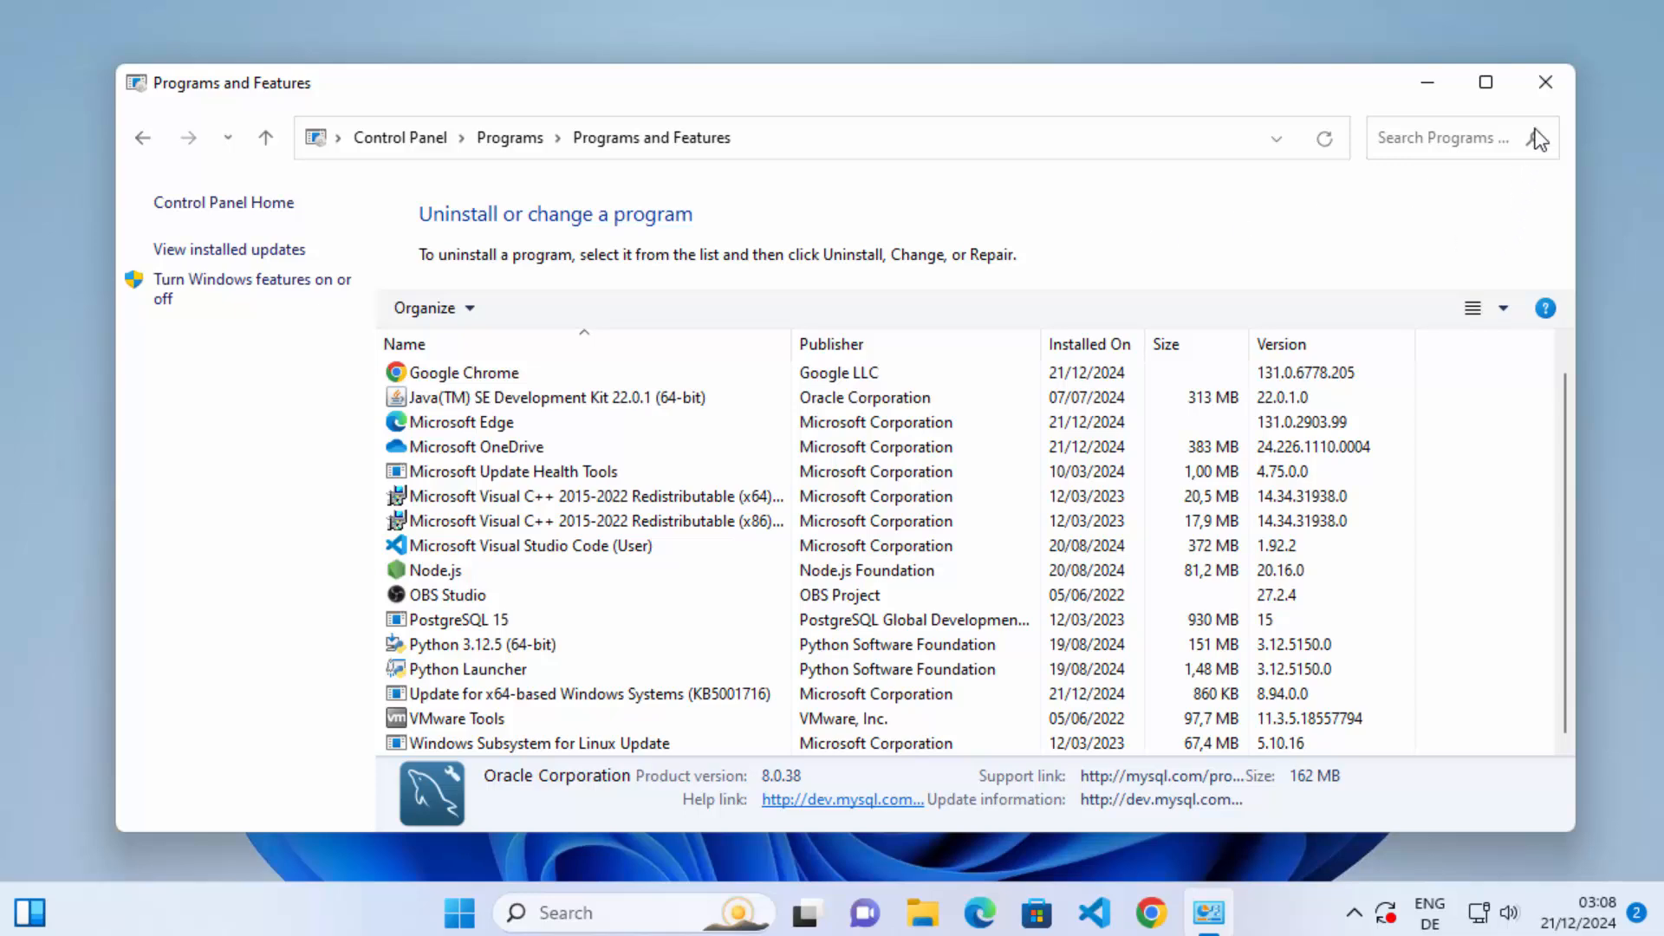
pyautogui.click(1546, 82)
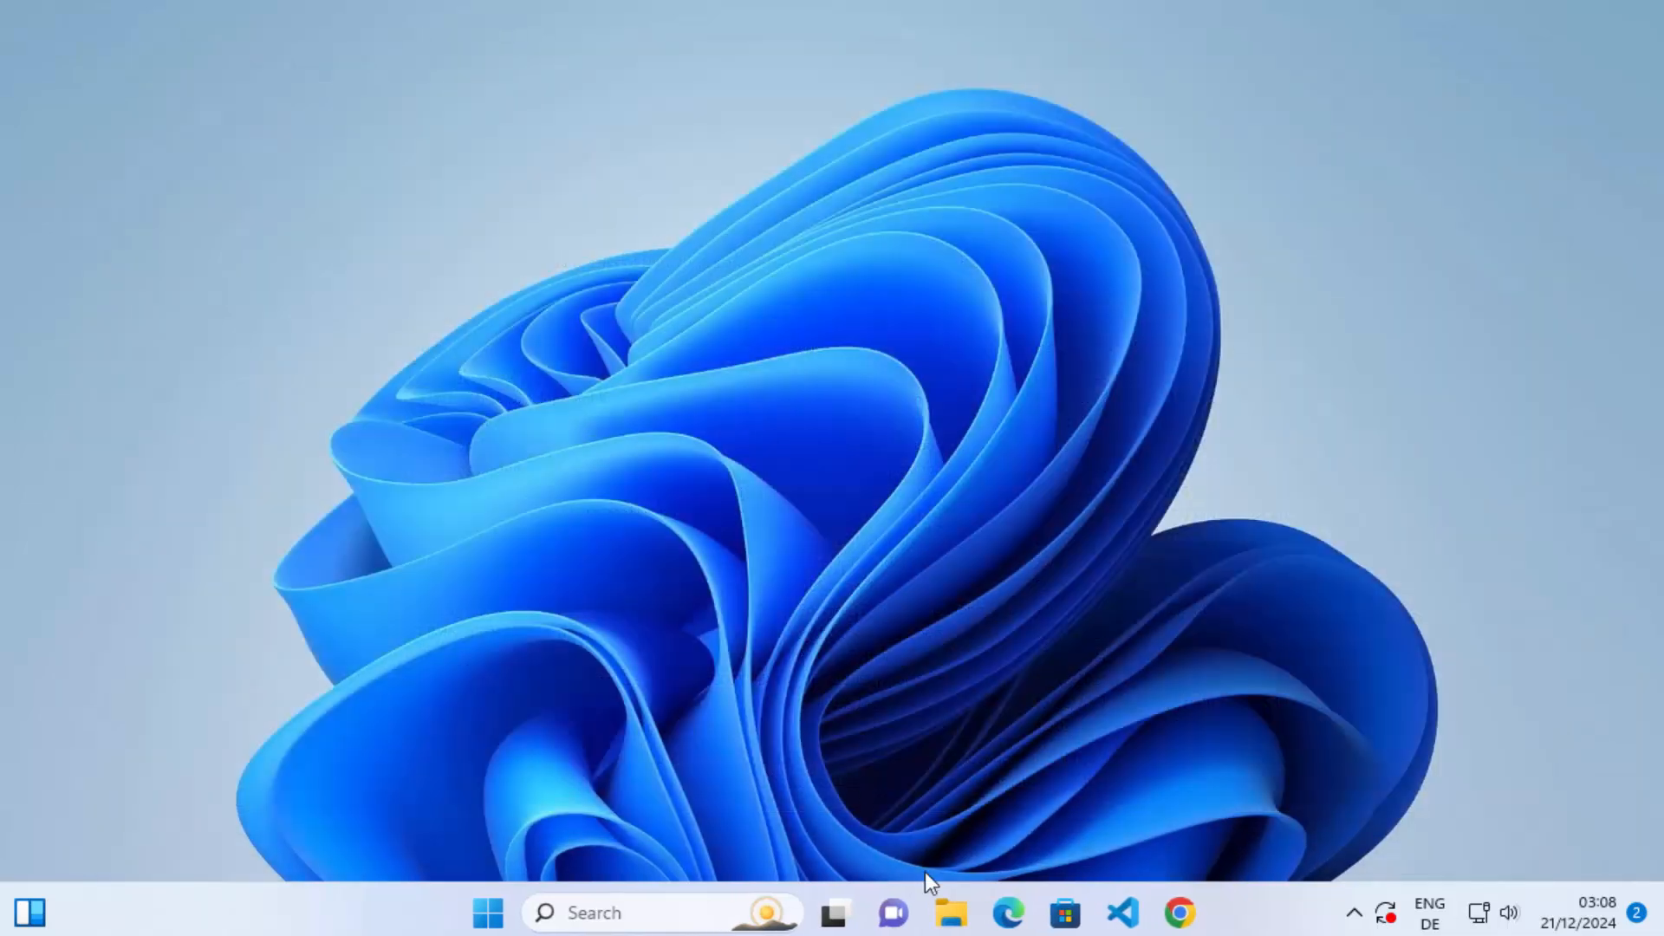
# Switch to File Explorer and open the Program Files folder on Local Disk (C:).
pyautogui.click(948, 915)
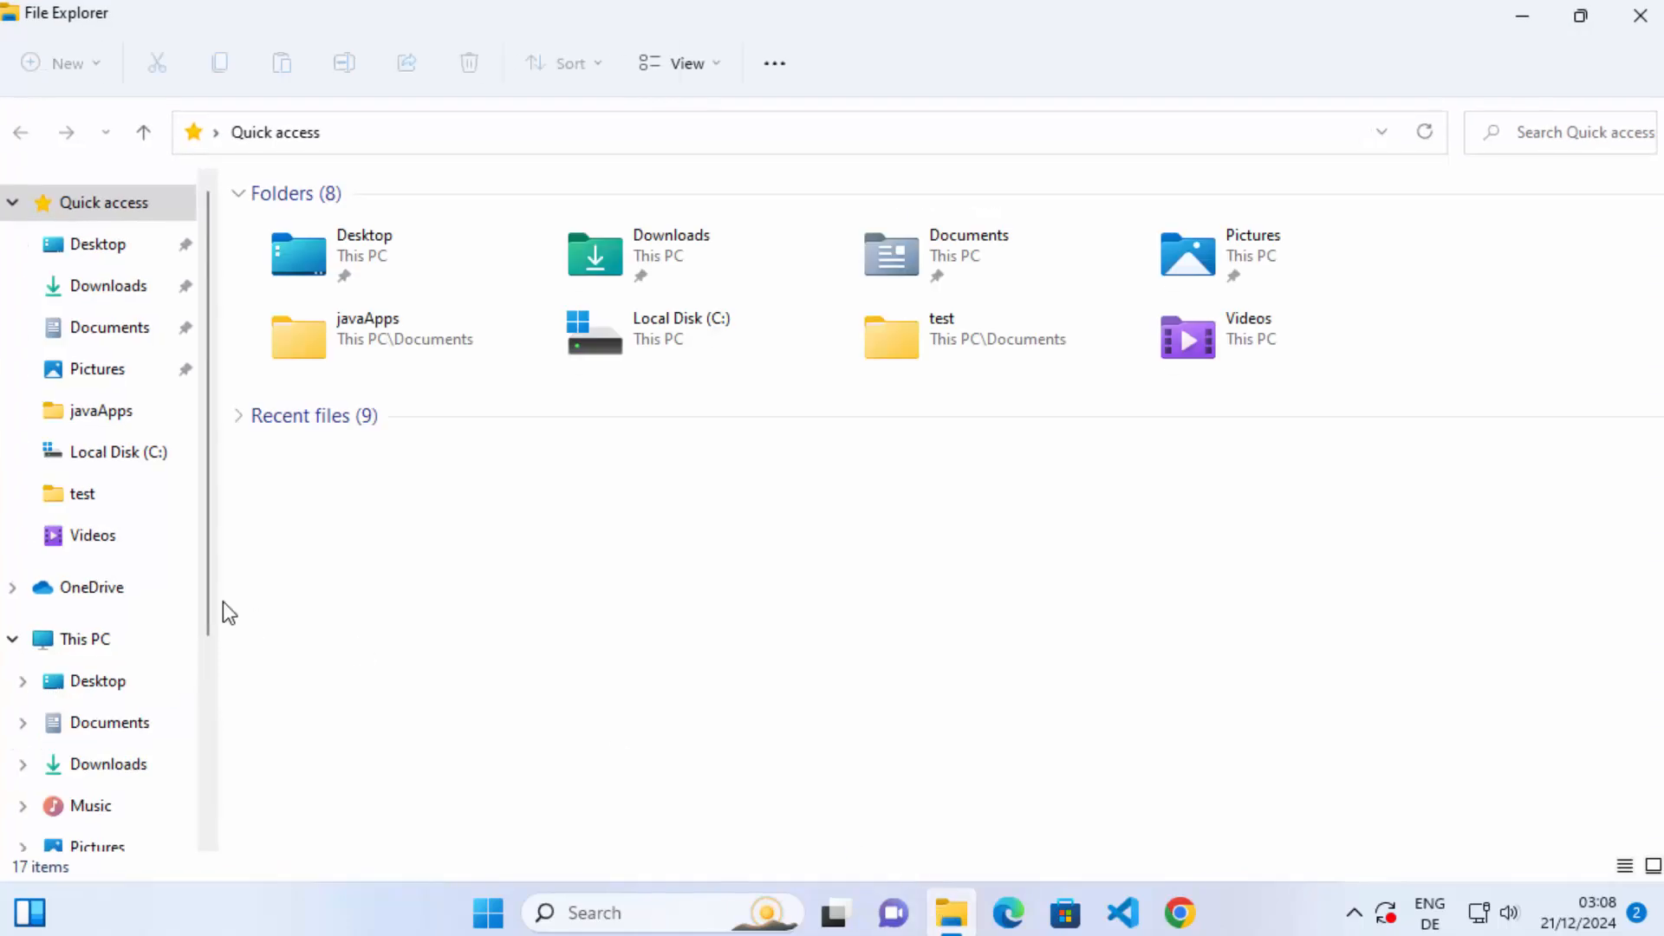
pyautogui.click(68, 649)
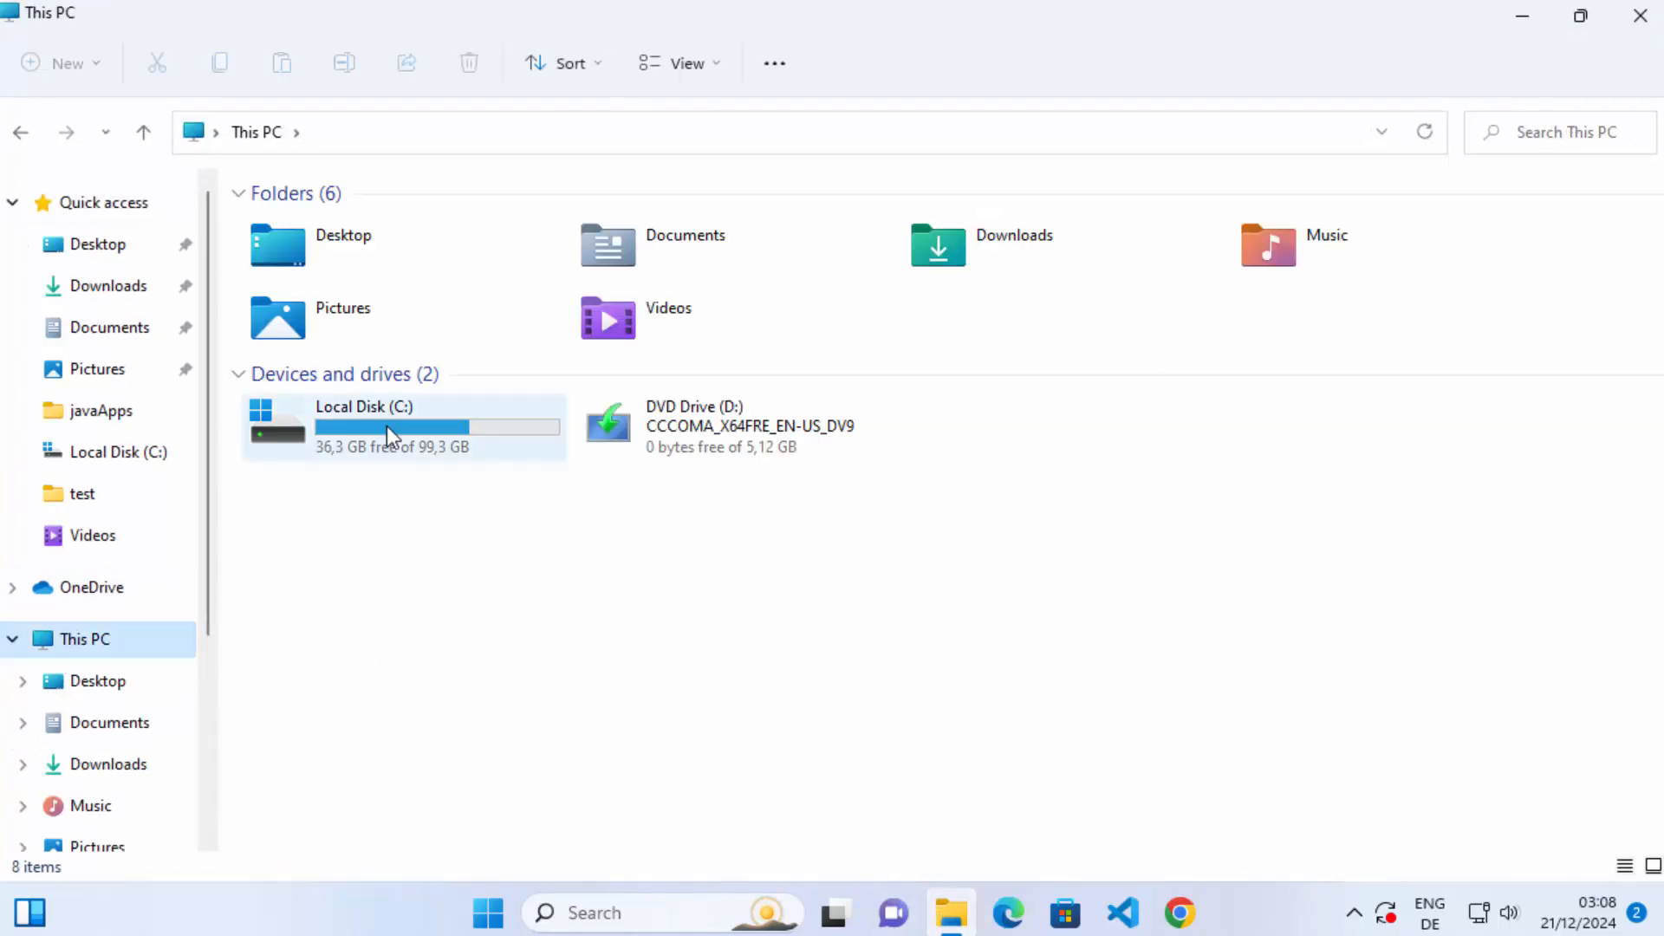
pyautogui.doubleClick(386, 425)
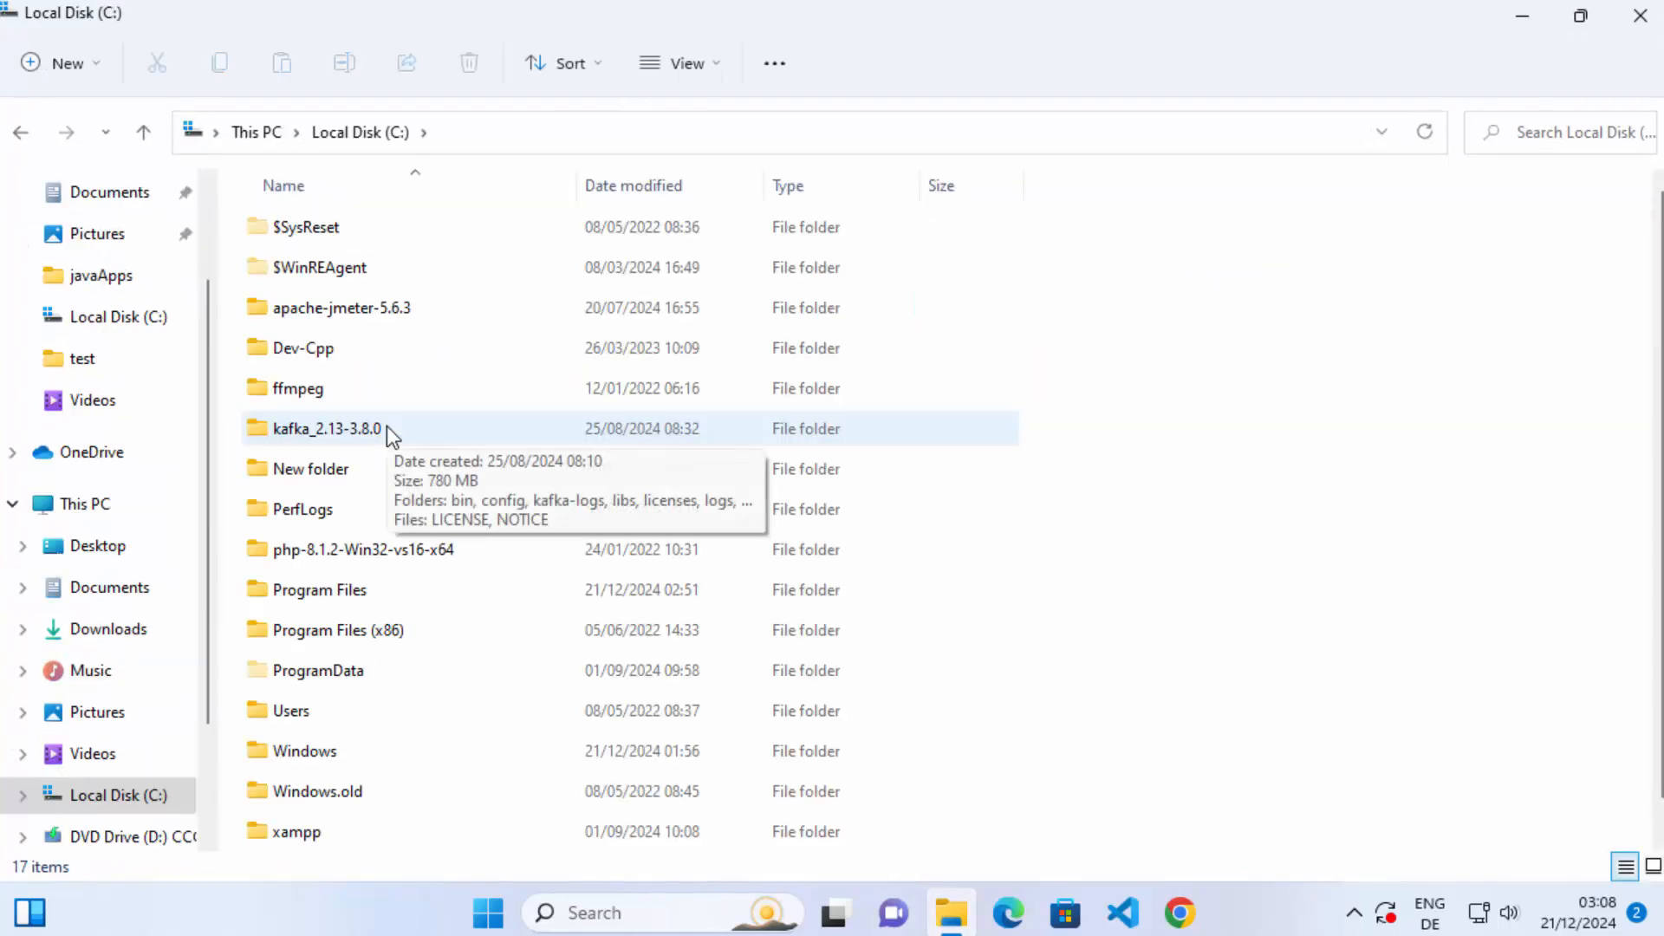
pyautogui.scroll(-1, 386, 425)
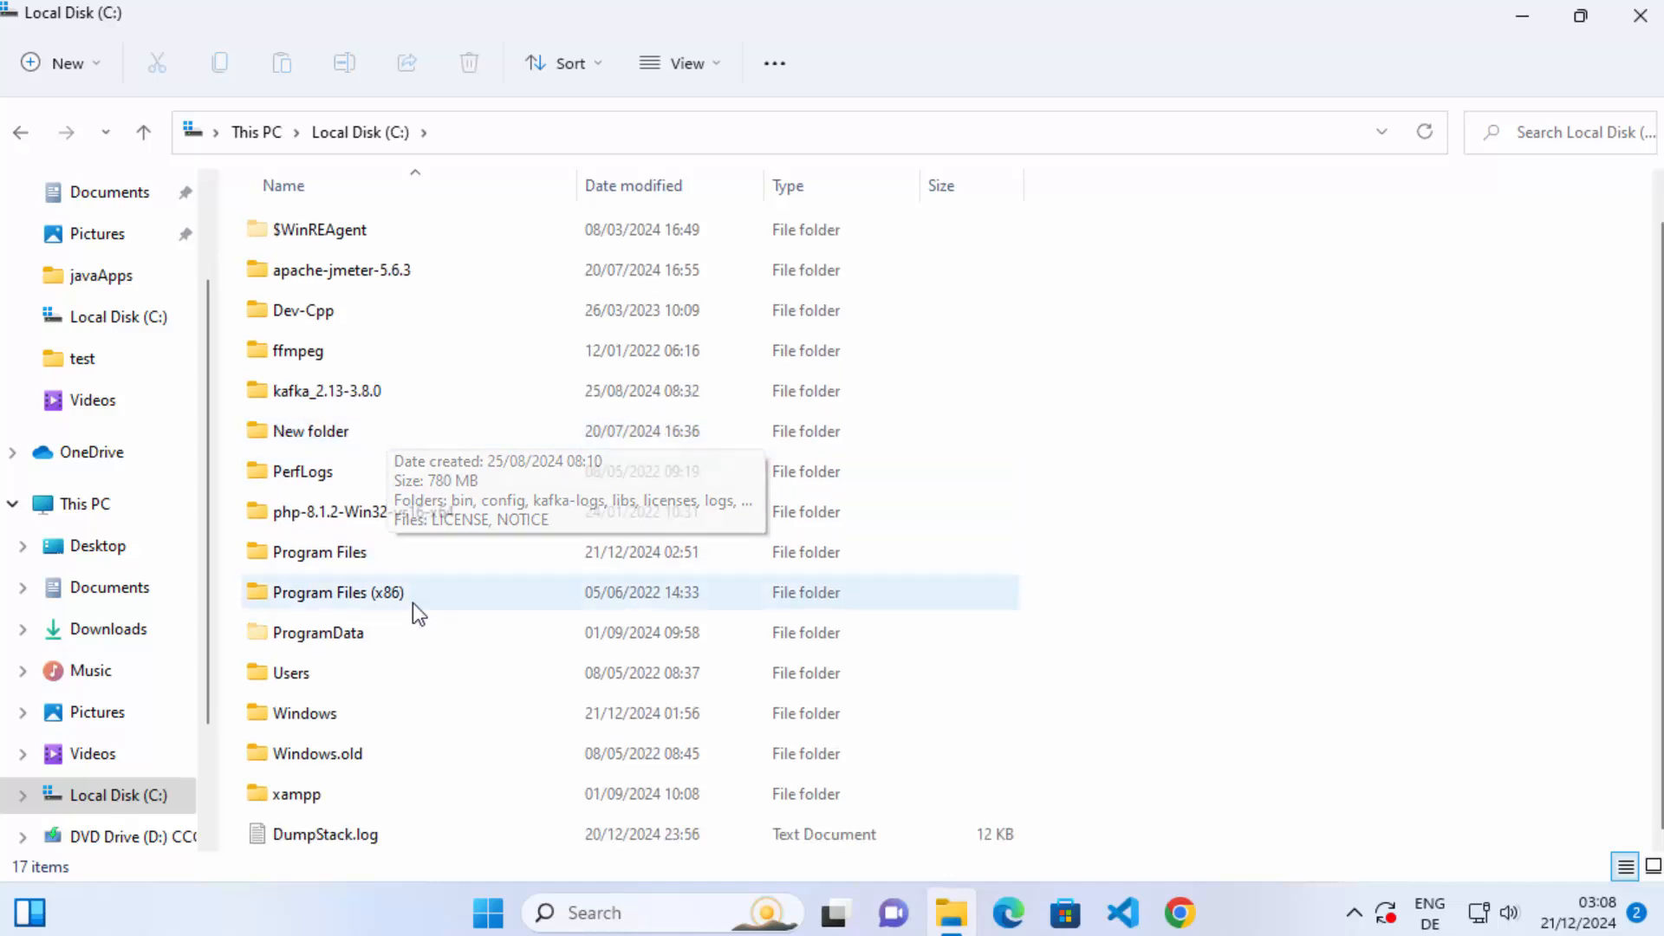
pyautogui.scroll(1, 422, 752)
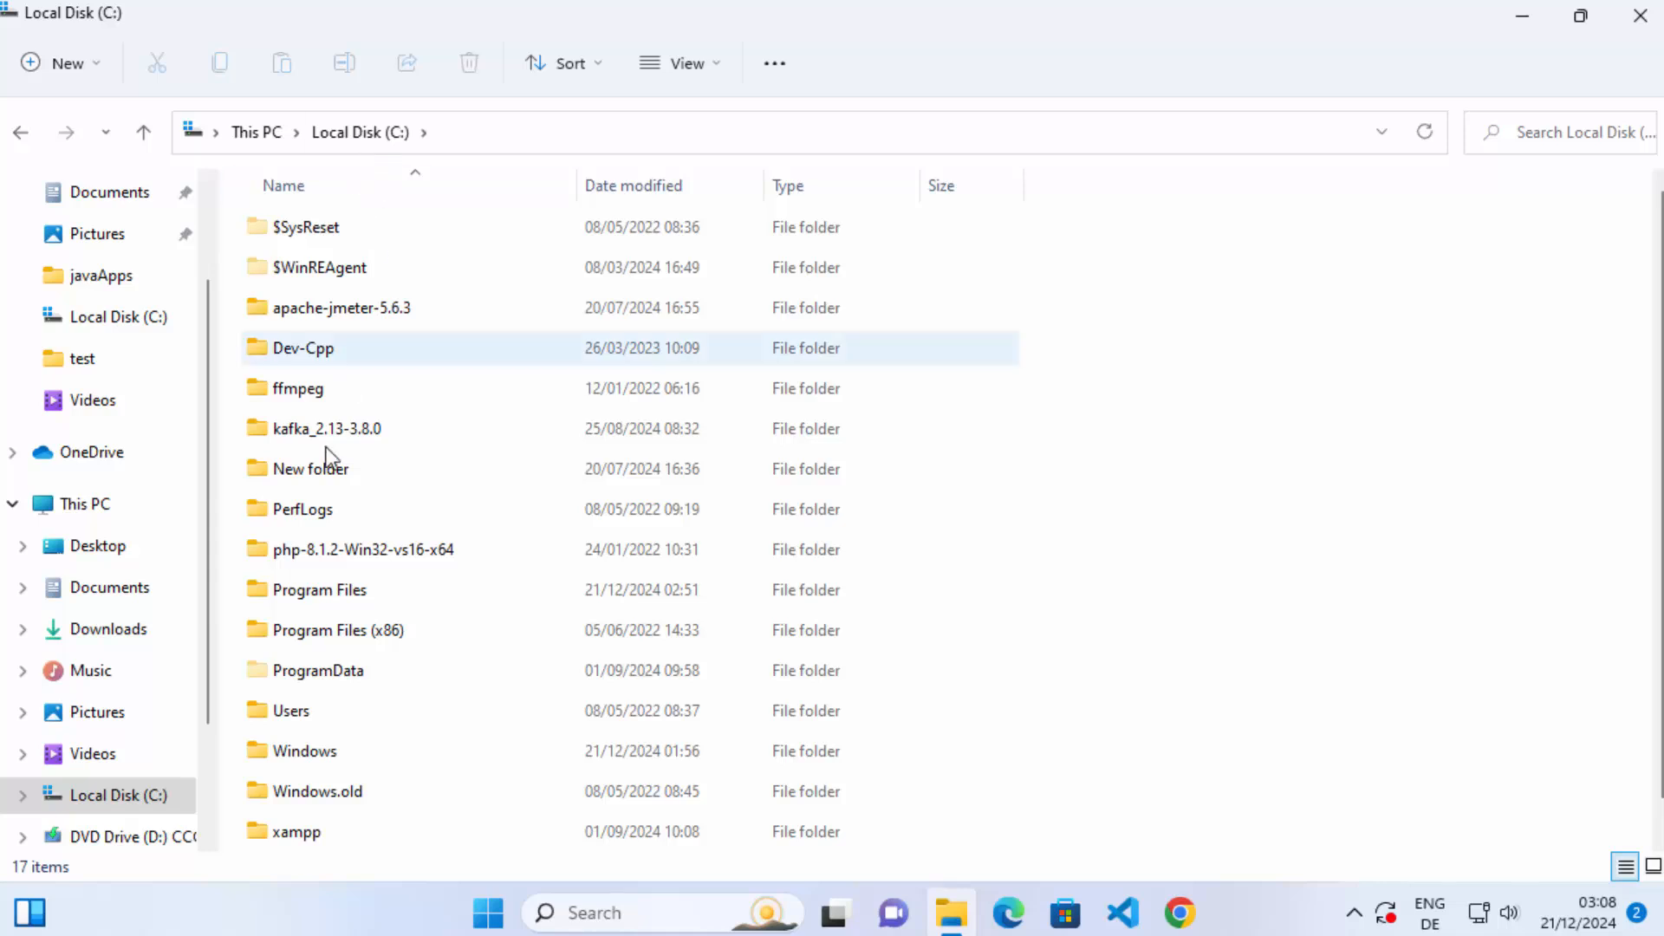
pyautogui.doubleClick(301, 606)
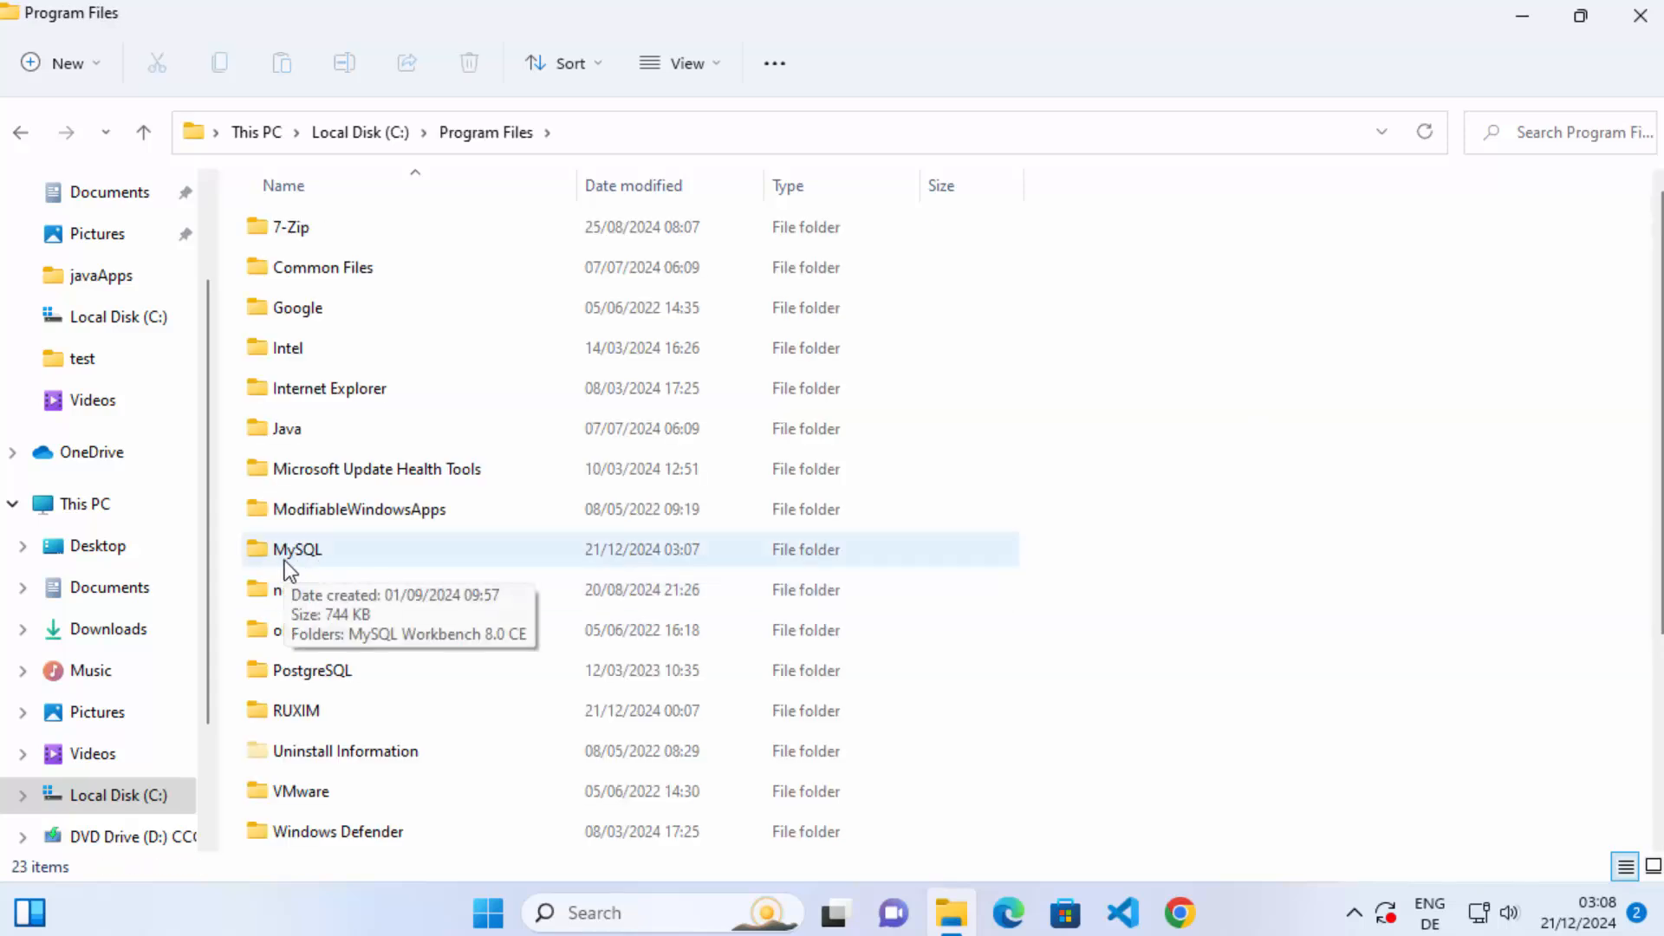
# Look inside the MySQL folder in Program Files and delete the whole MySQL folder.
pyautogui.doubleClick(284, 560)
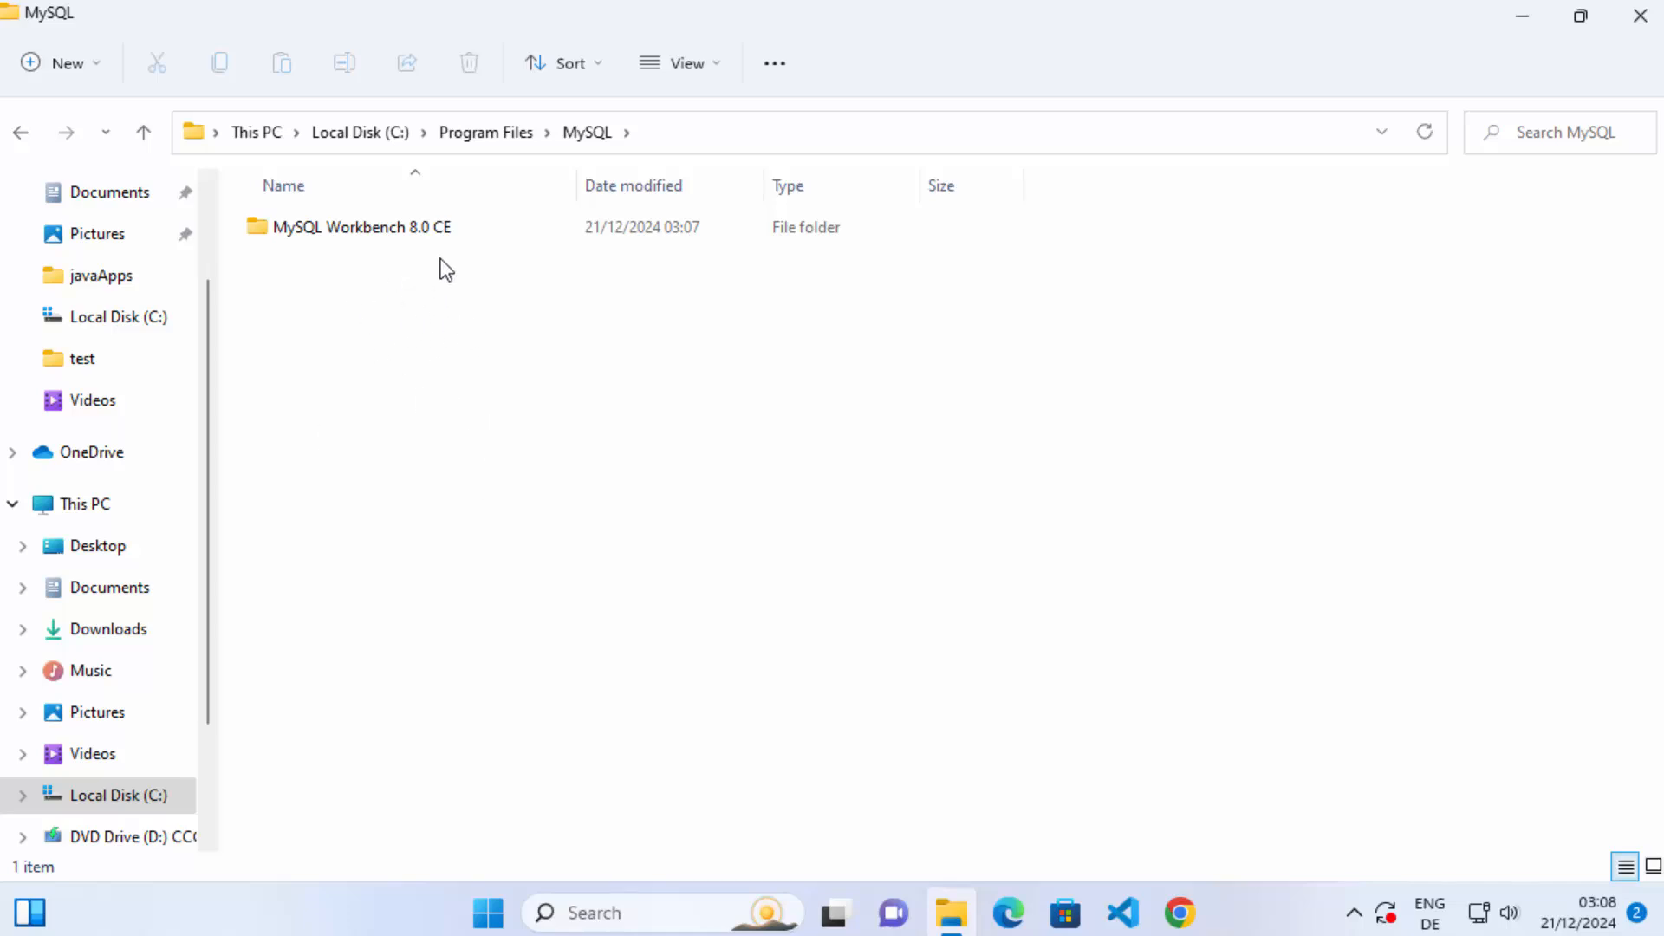
pyautogui.click(402, 235)
pyautogui.click(521, 144)
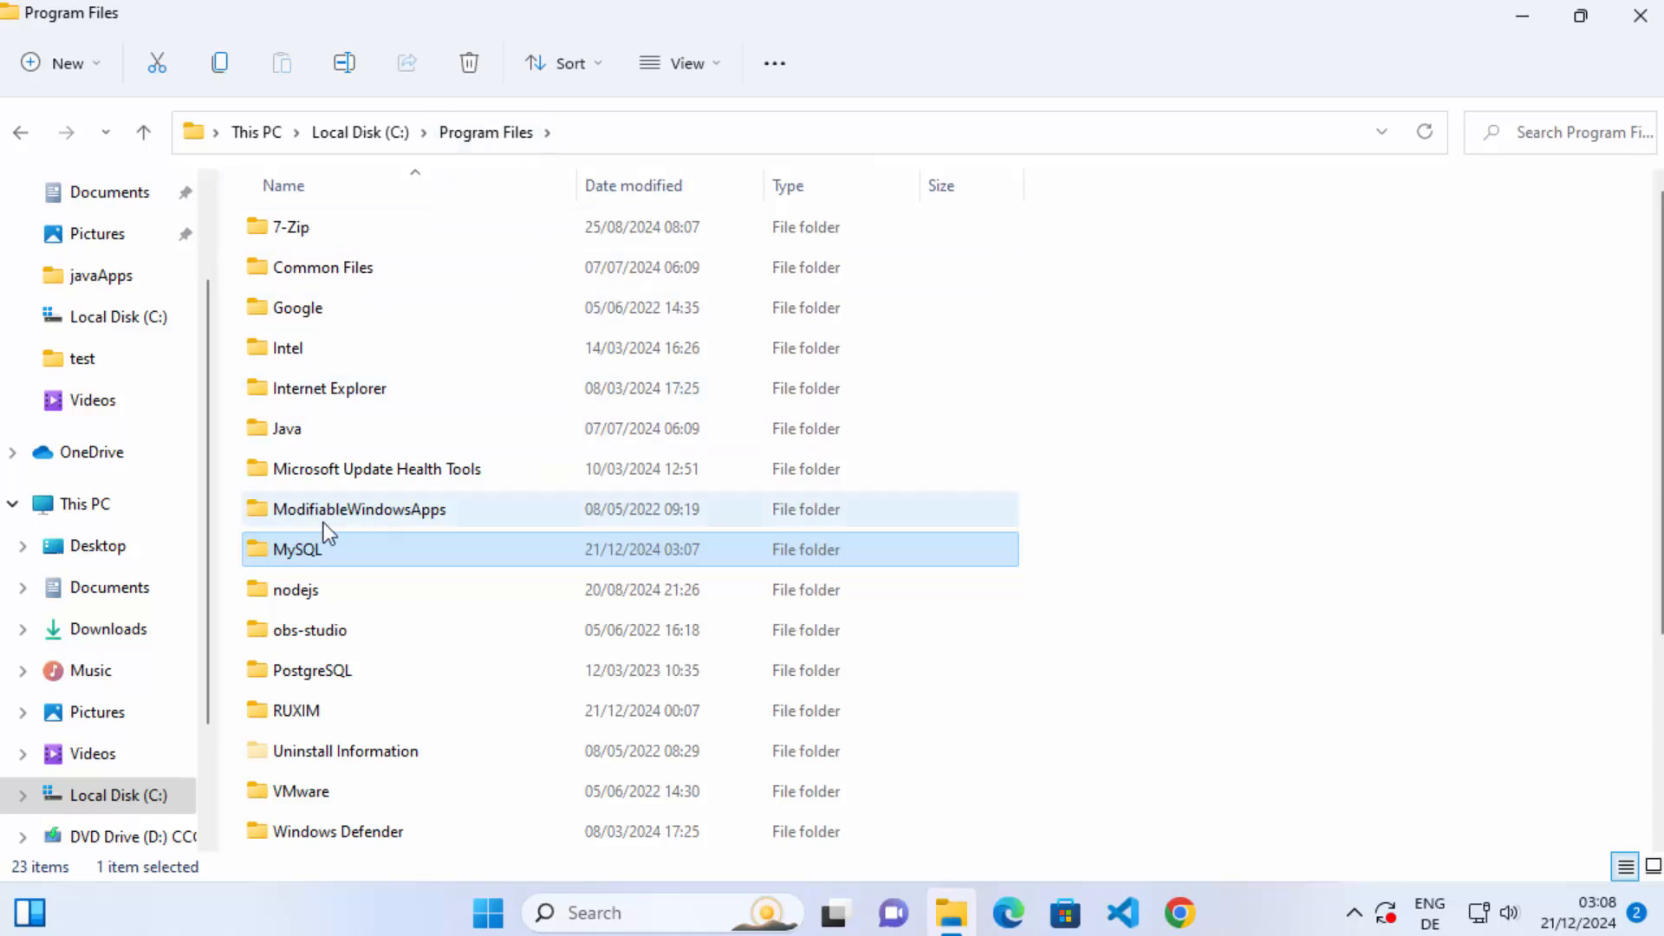
pyautogui.rightClick(328, 562)
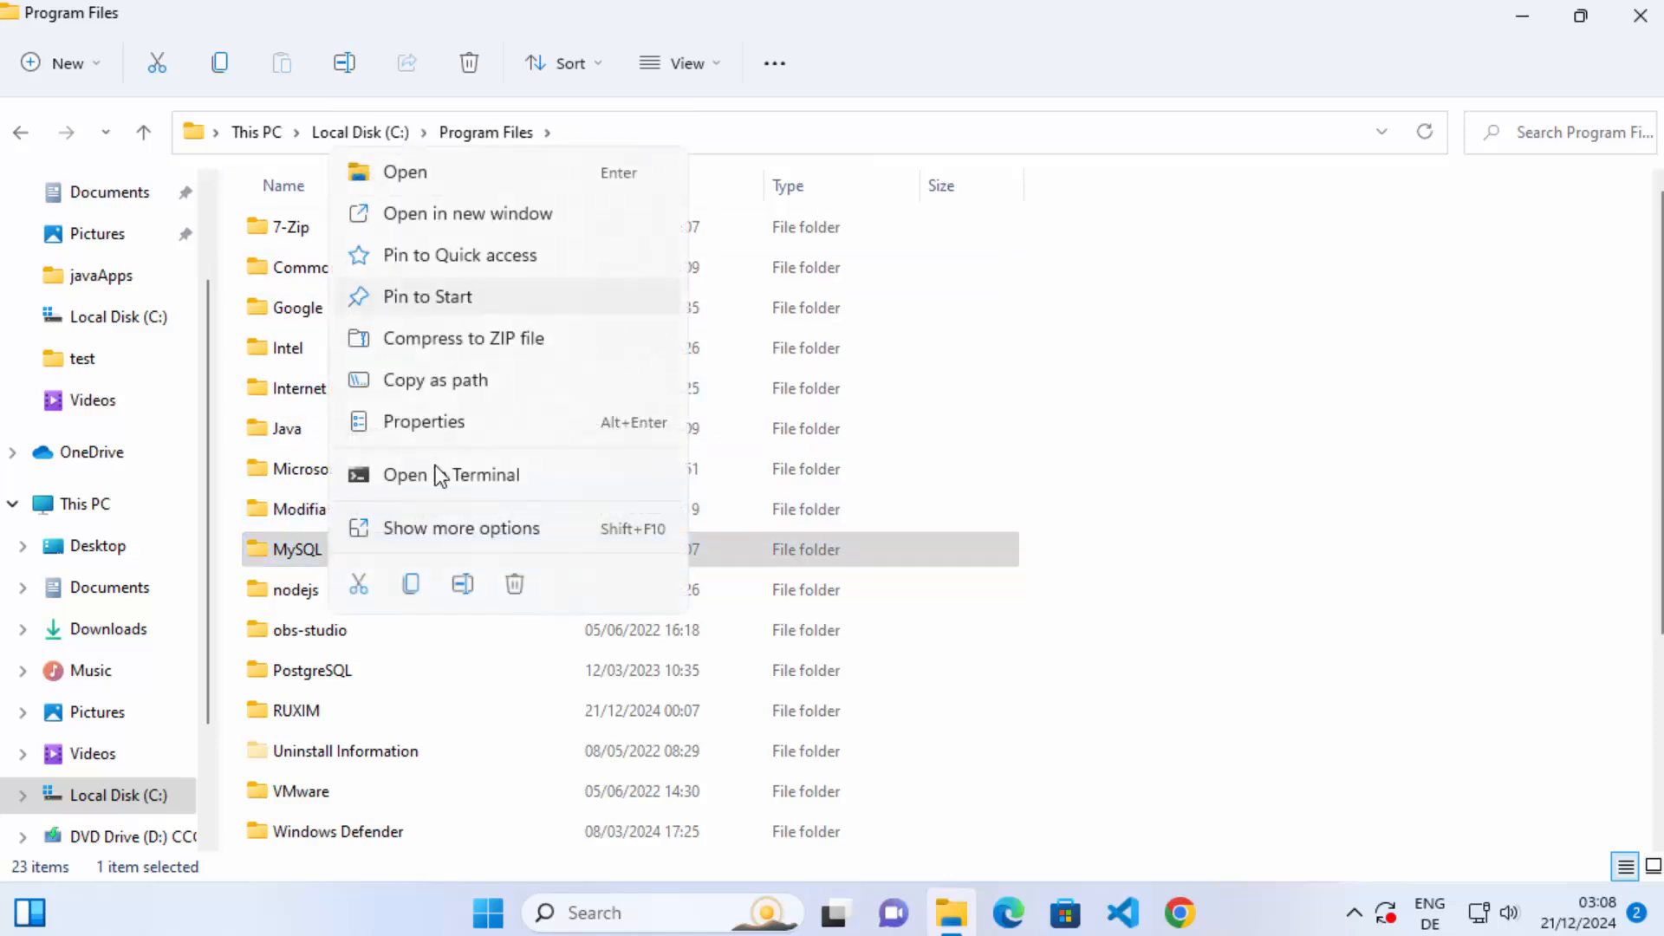
pyautogui.click(527, 595)
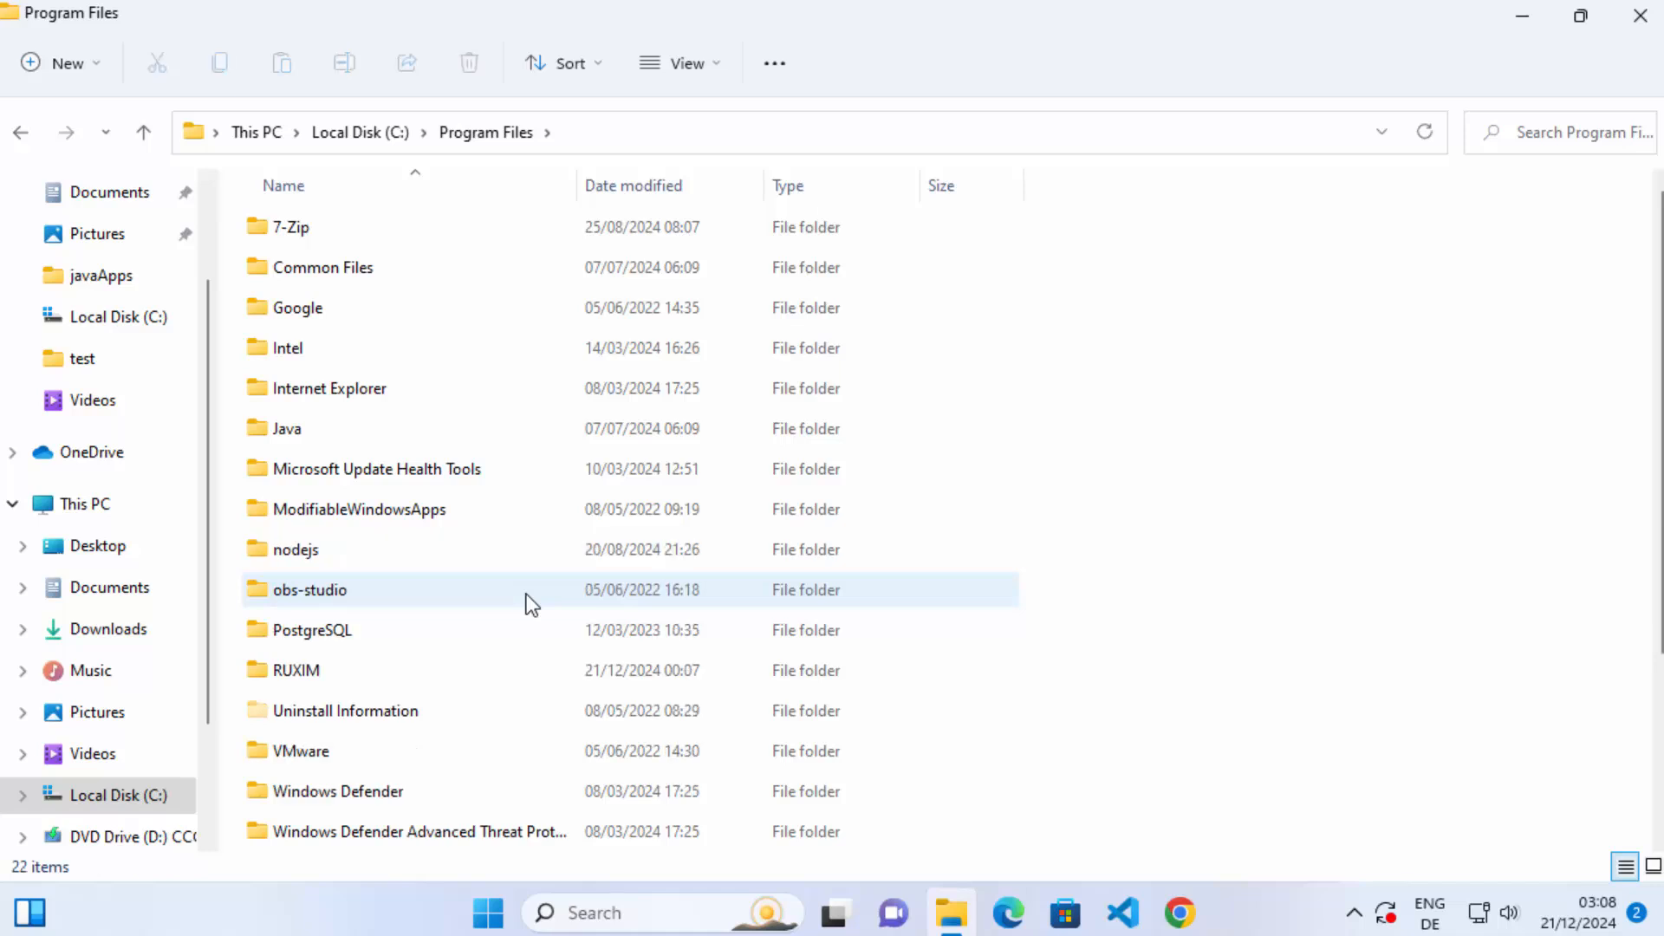
# Check the Program Files (x86) folder on Local Disk (C:) for leftover MySQL folders.
pyautogui.click(383, 140)
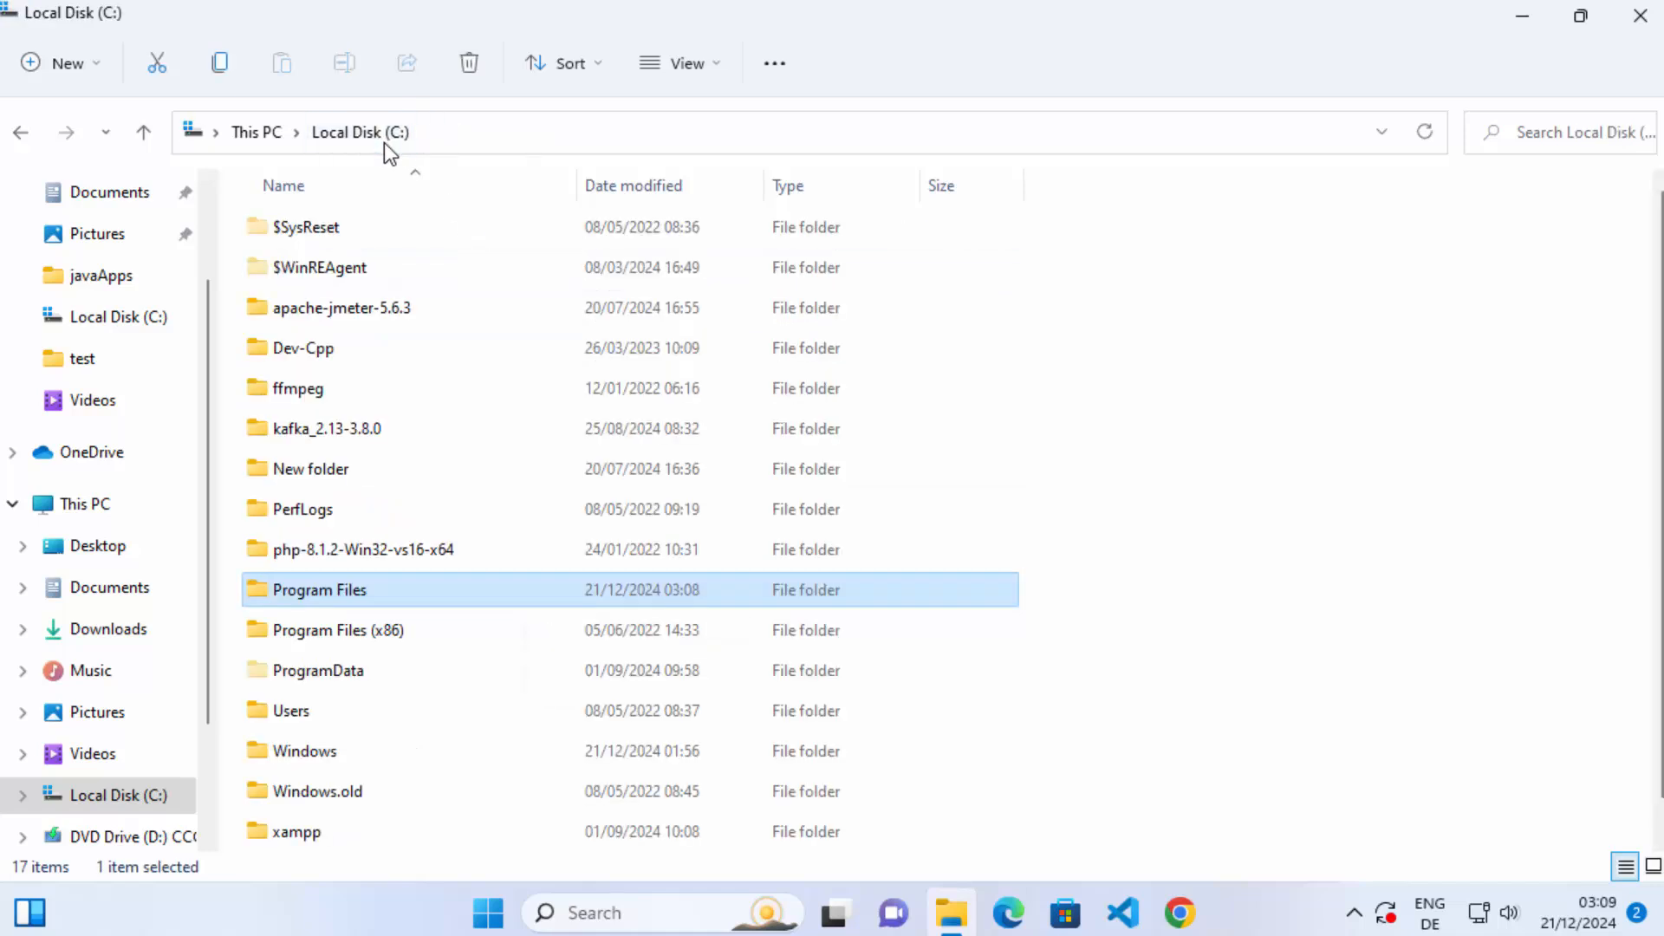
pyautogui.doubleClick(371, 643)
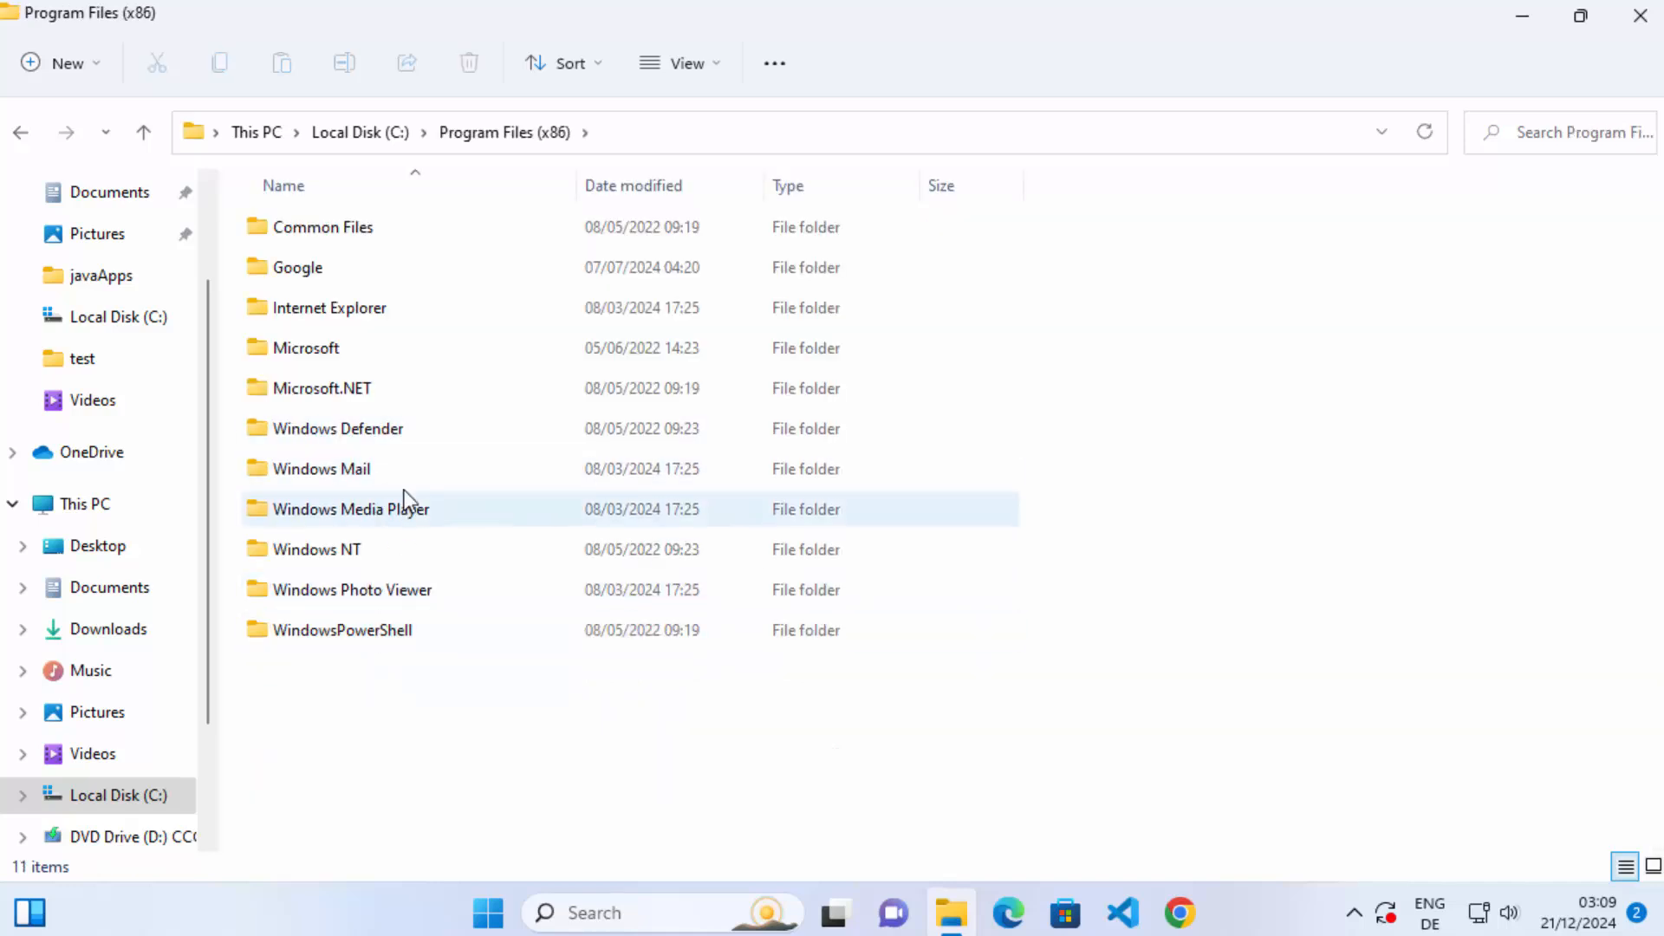
# Go to This PC in File Explorer and make sure the display of hidden items is enabled.
pyautogui.click(75, 517)
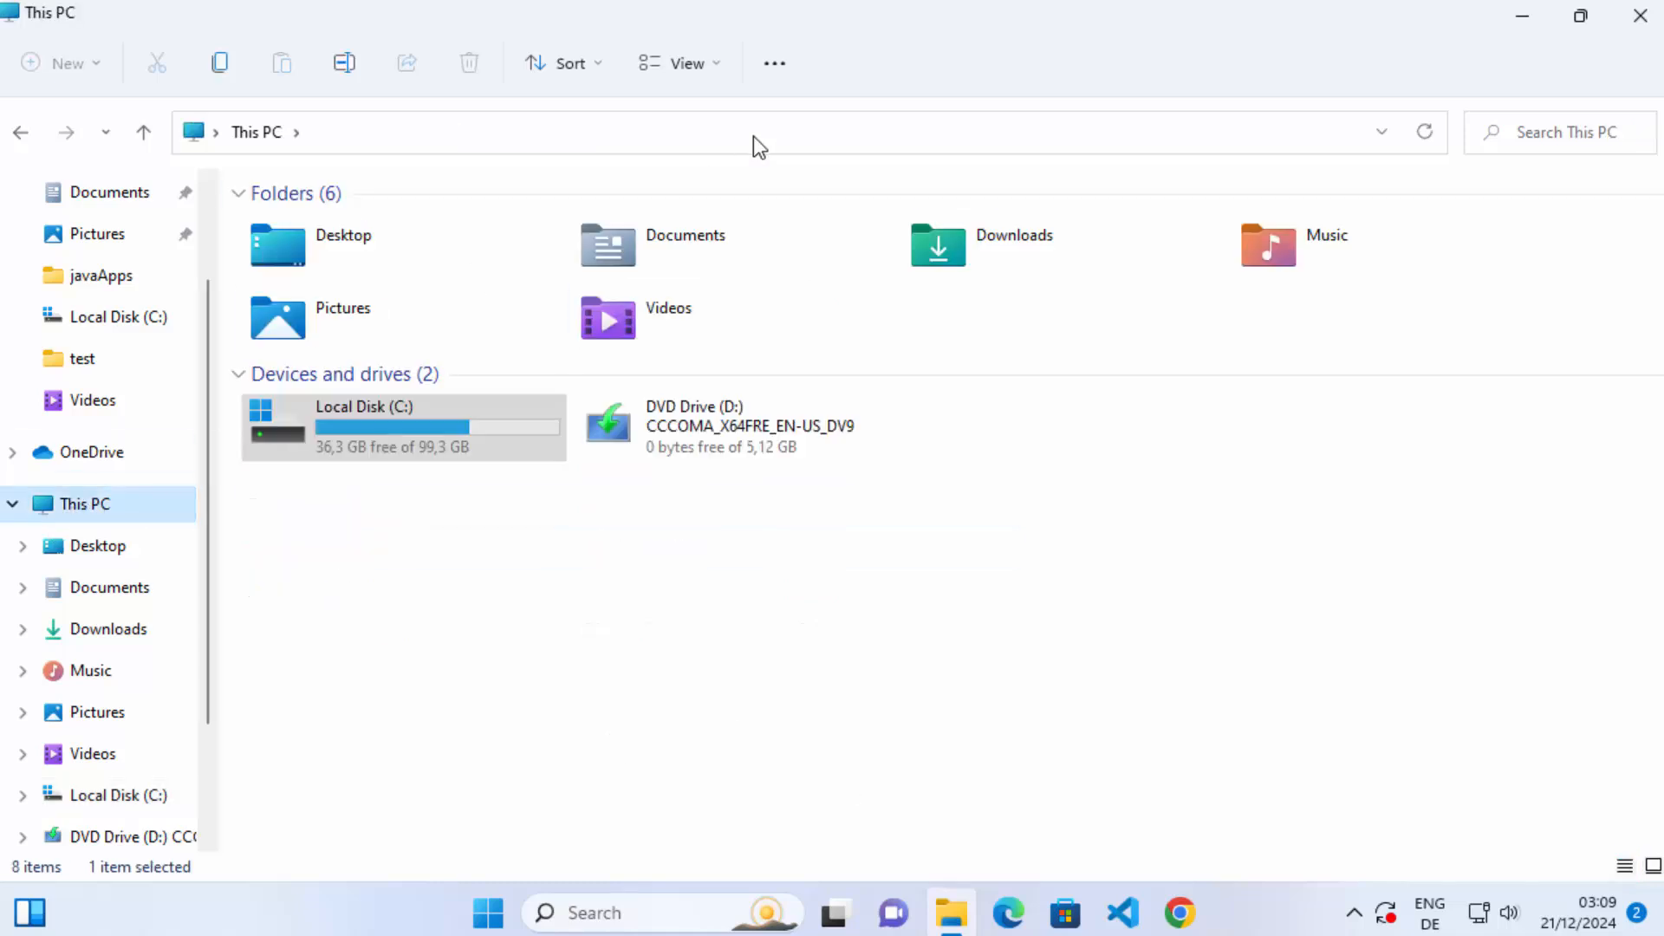
pyautogui.click(720, 65)
pyautogui.moveTo(734, 528)
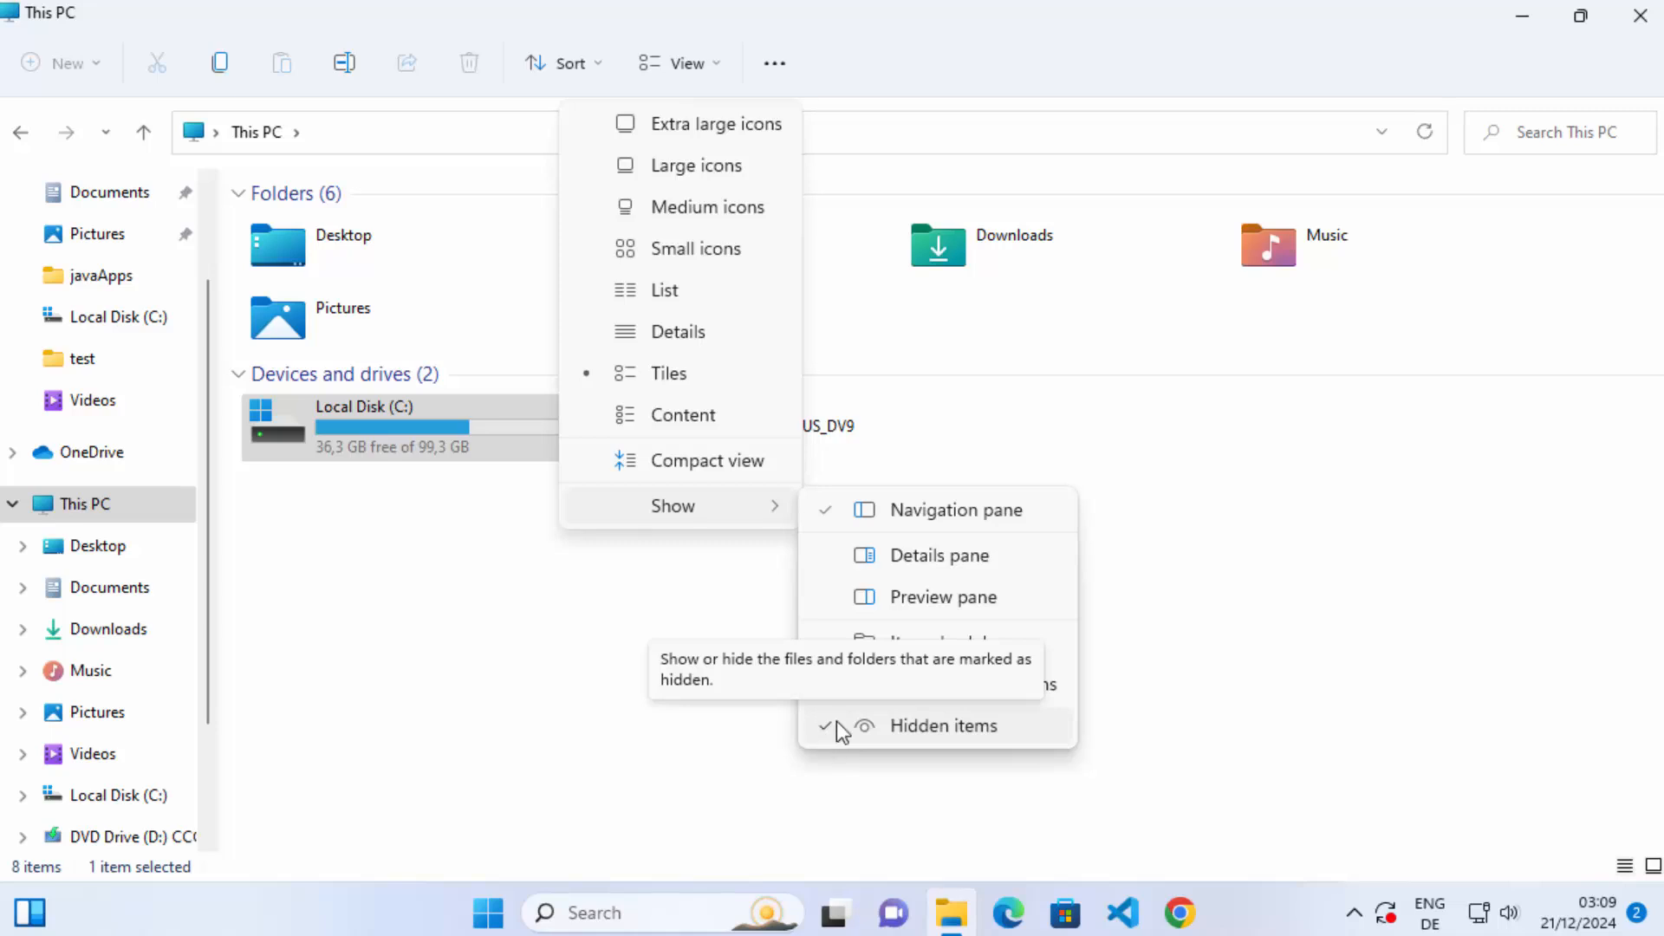
pyautogui.click(907, 734)
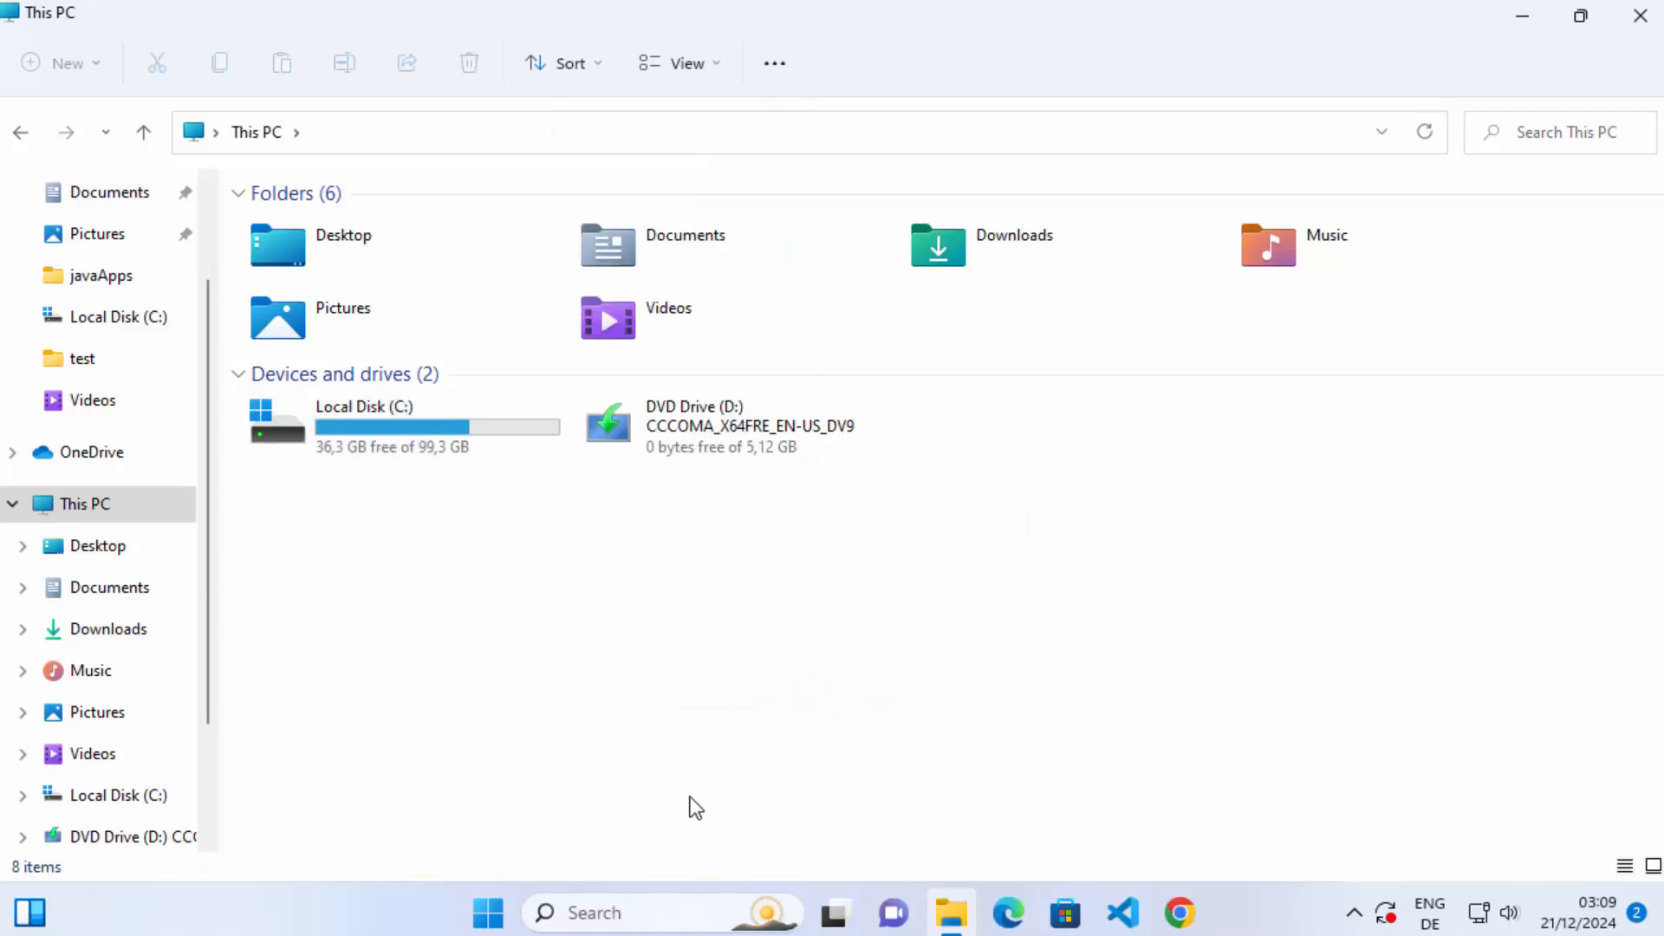
# Open the codebind user folder inside Users on Local Disk (C:).
pyautogui.doubleClick(392, 423)
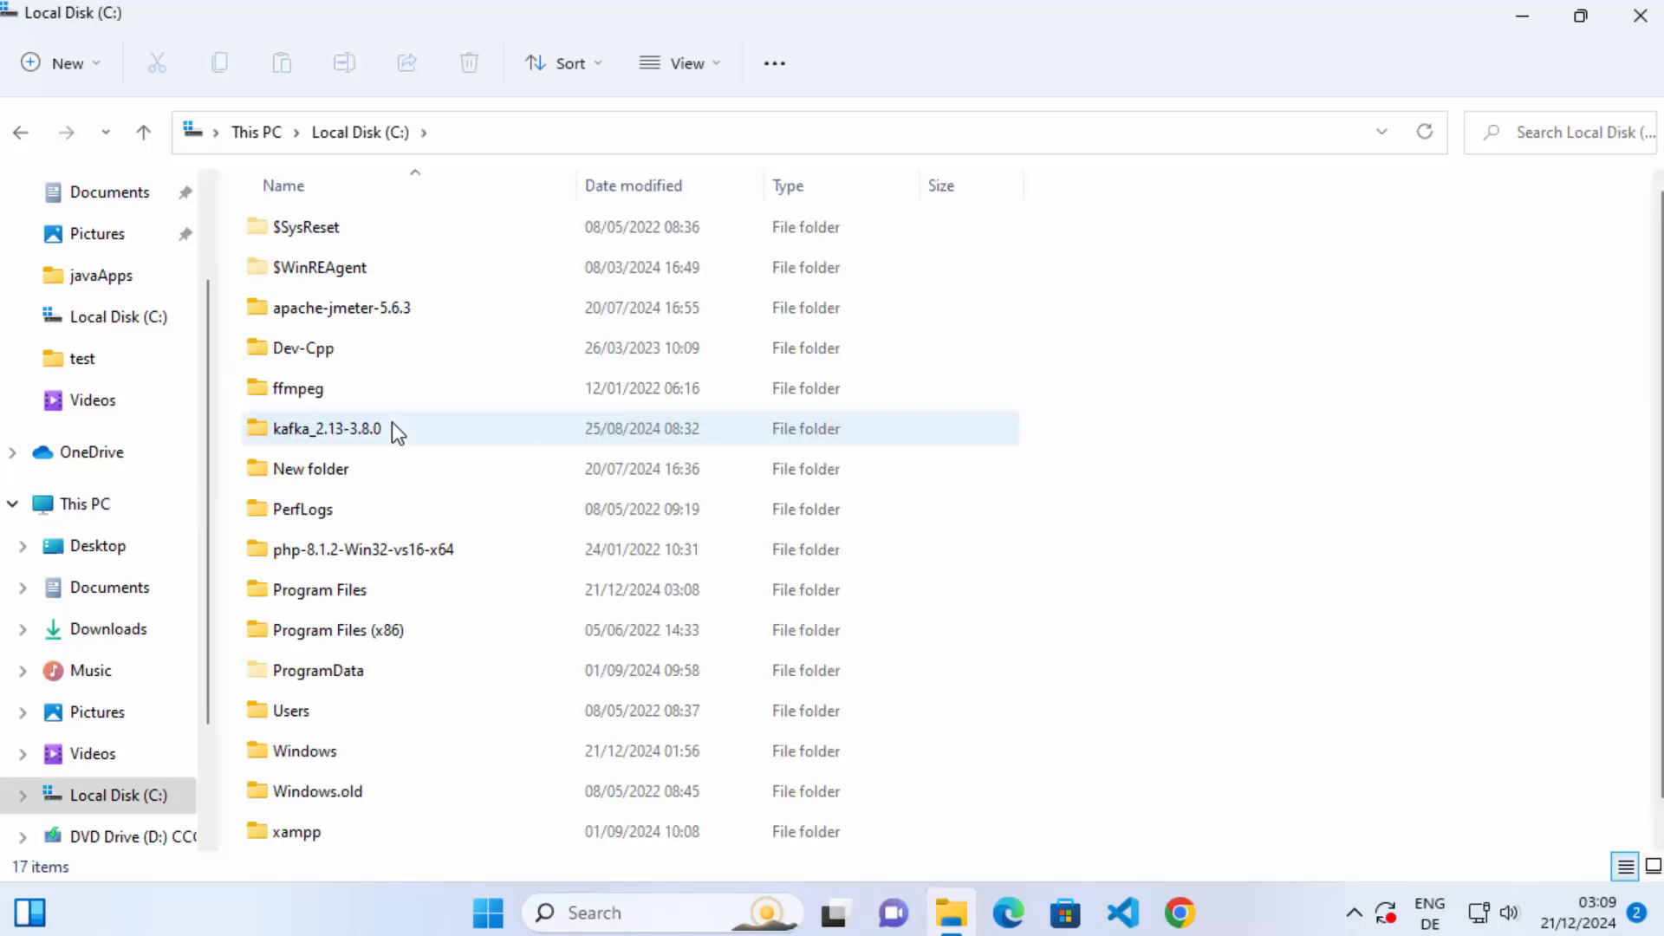
pyautogui.scroll(-1, 392, 423)
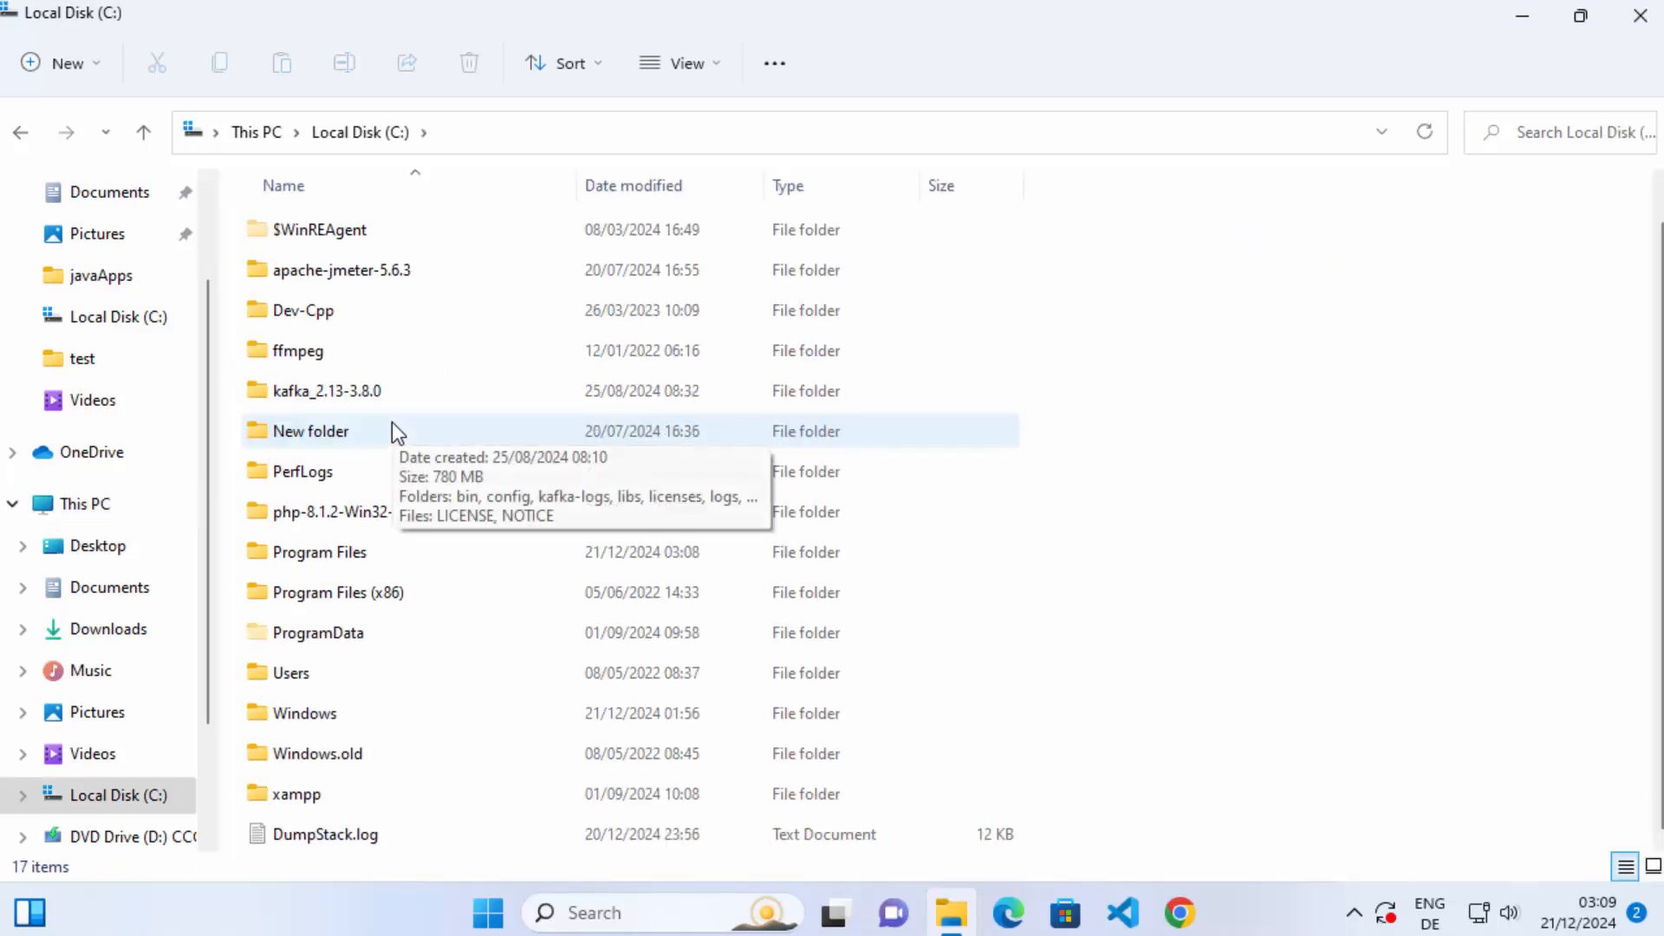
pyautogui.doubleClick(310, 677)
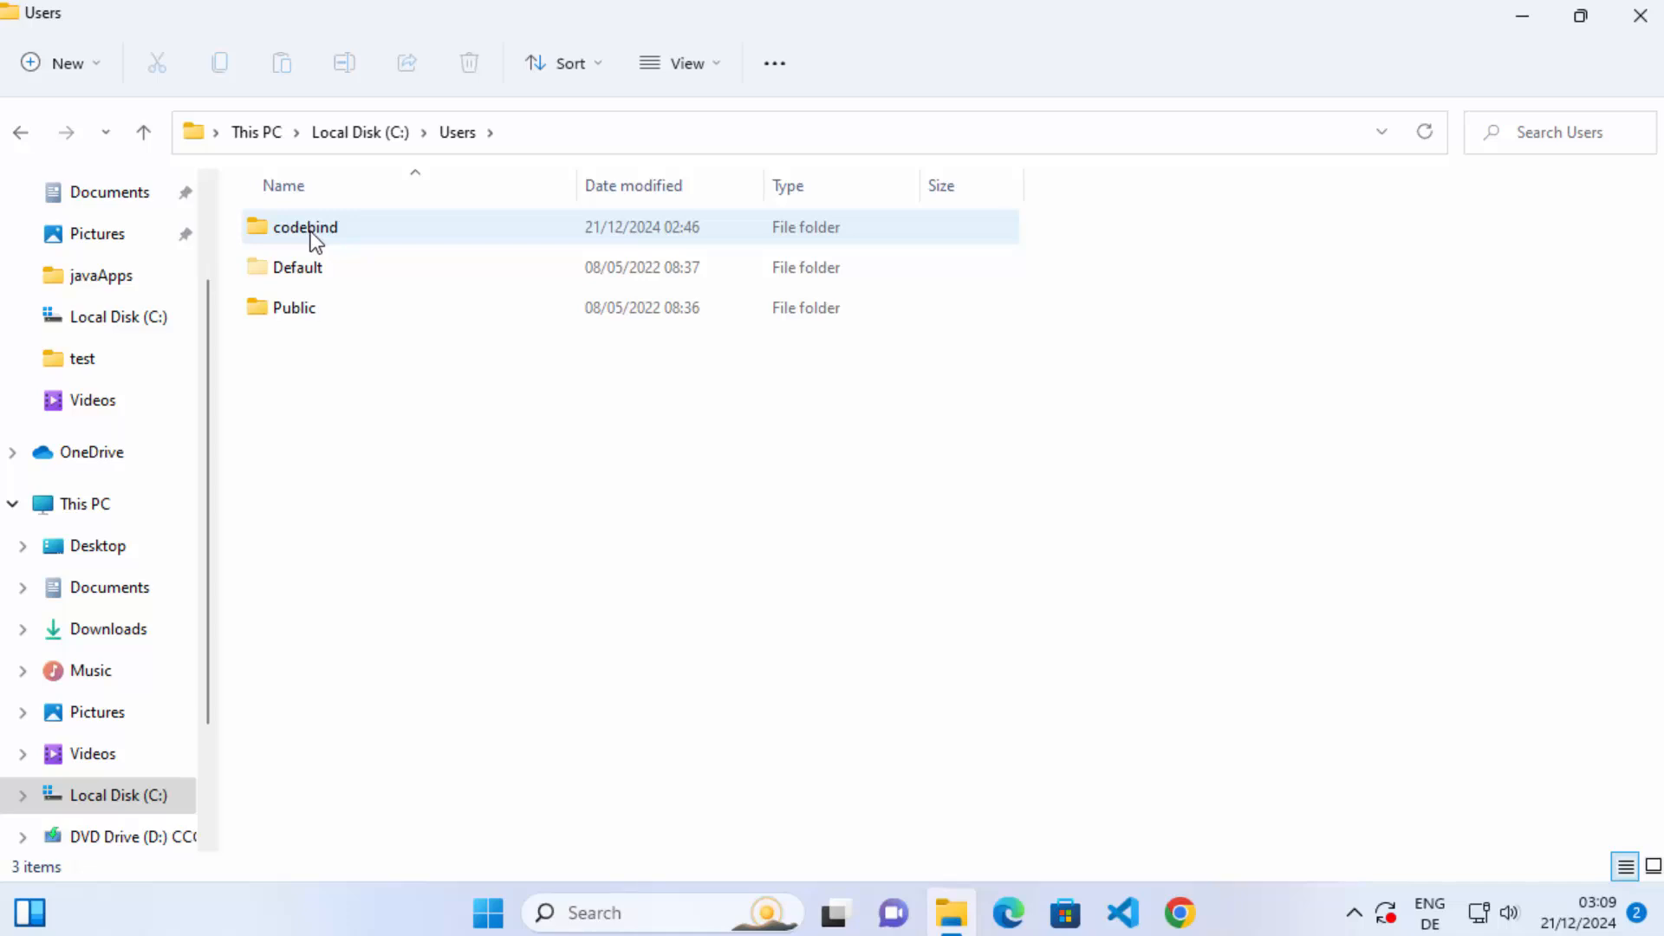
pyautogui.doubleClick(314, 239)
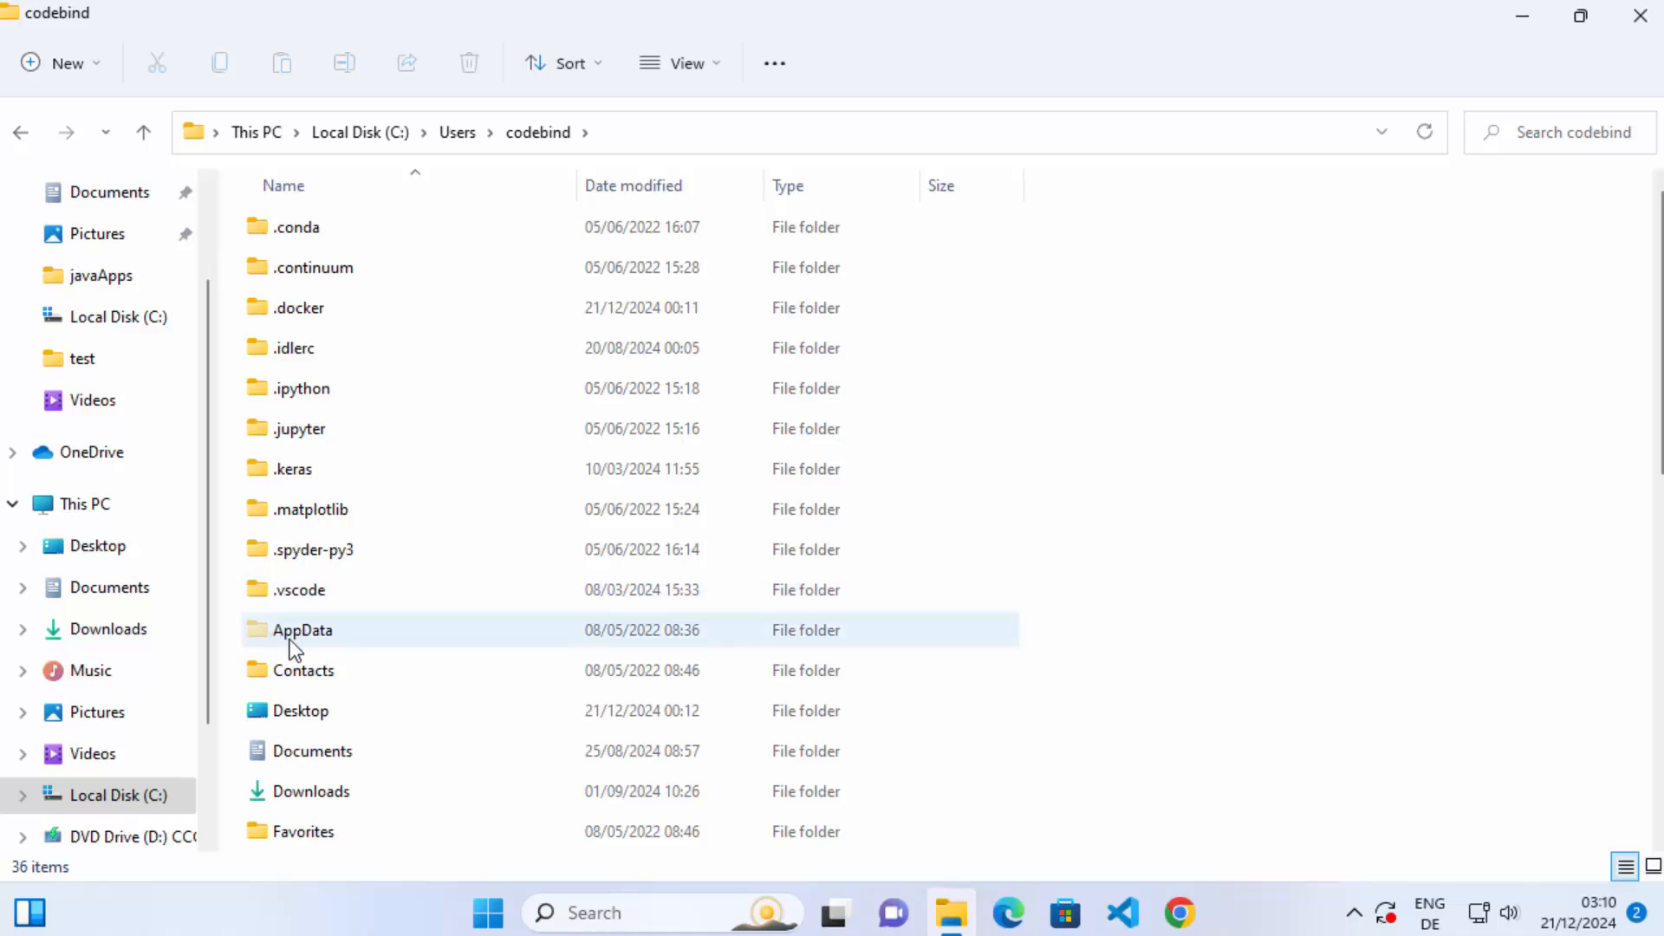
# Check again that hidden items are shown, and open the Roaming folder inside the hidden AppData folder.
pyautogui.click(693, 71)
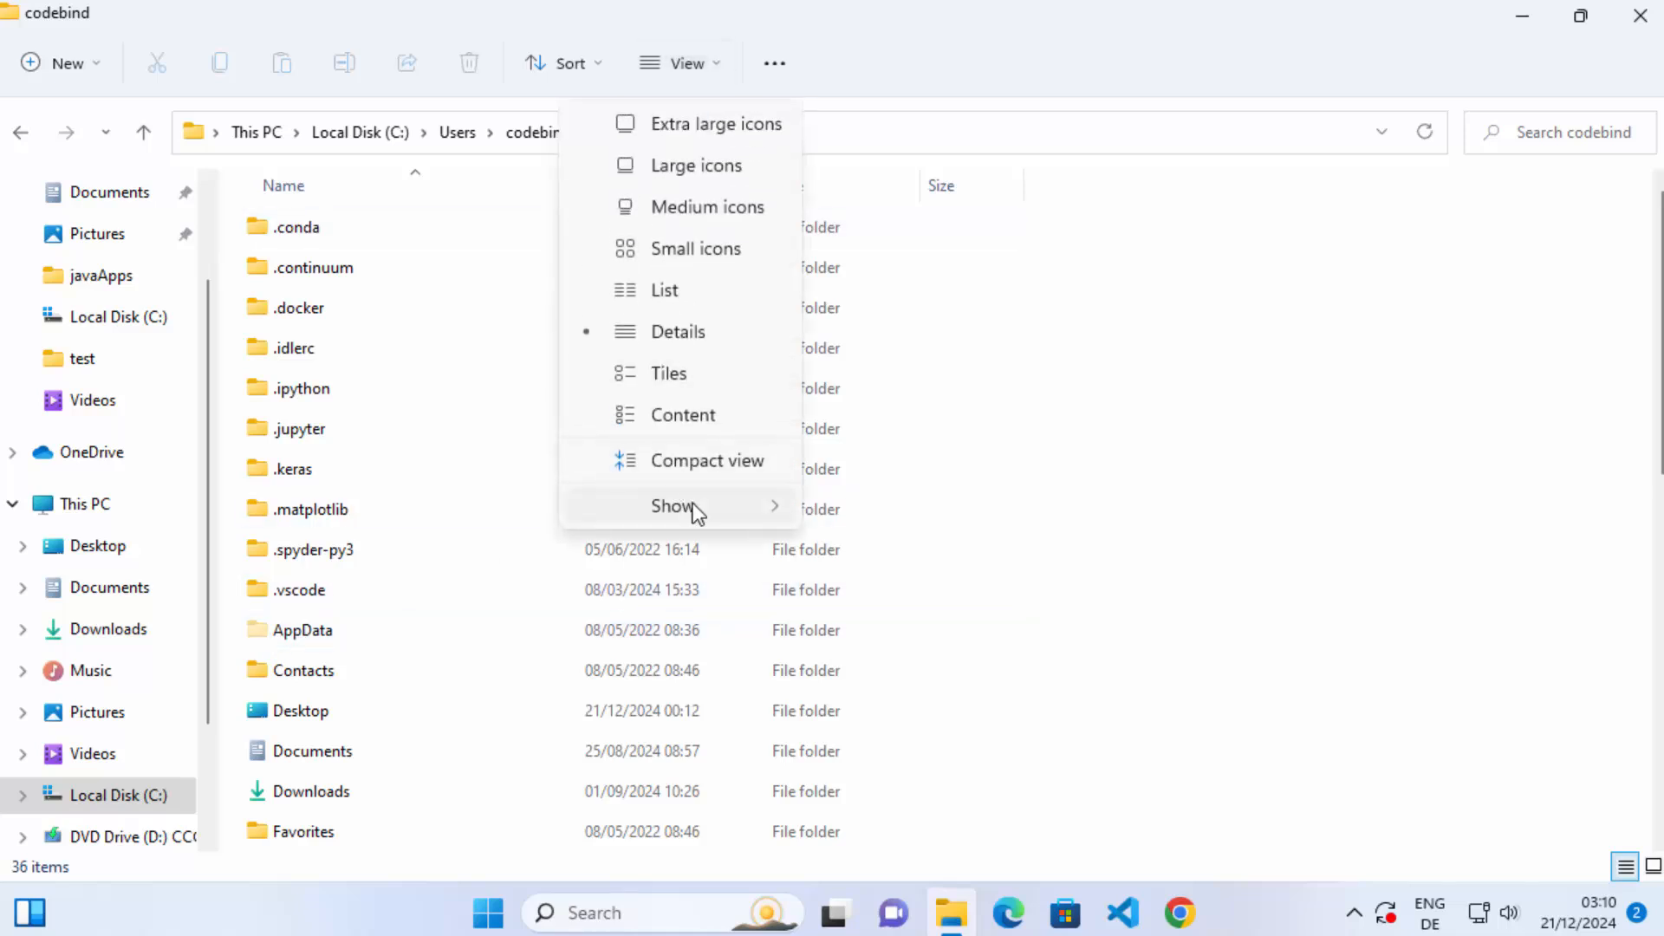
pyautogui.moveTo(771, 507)
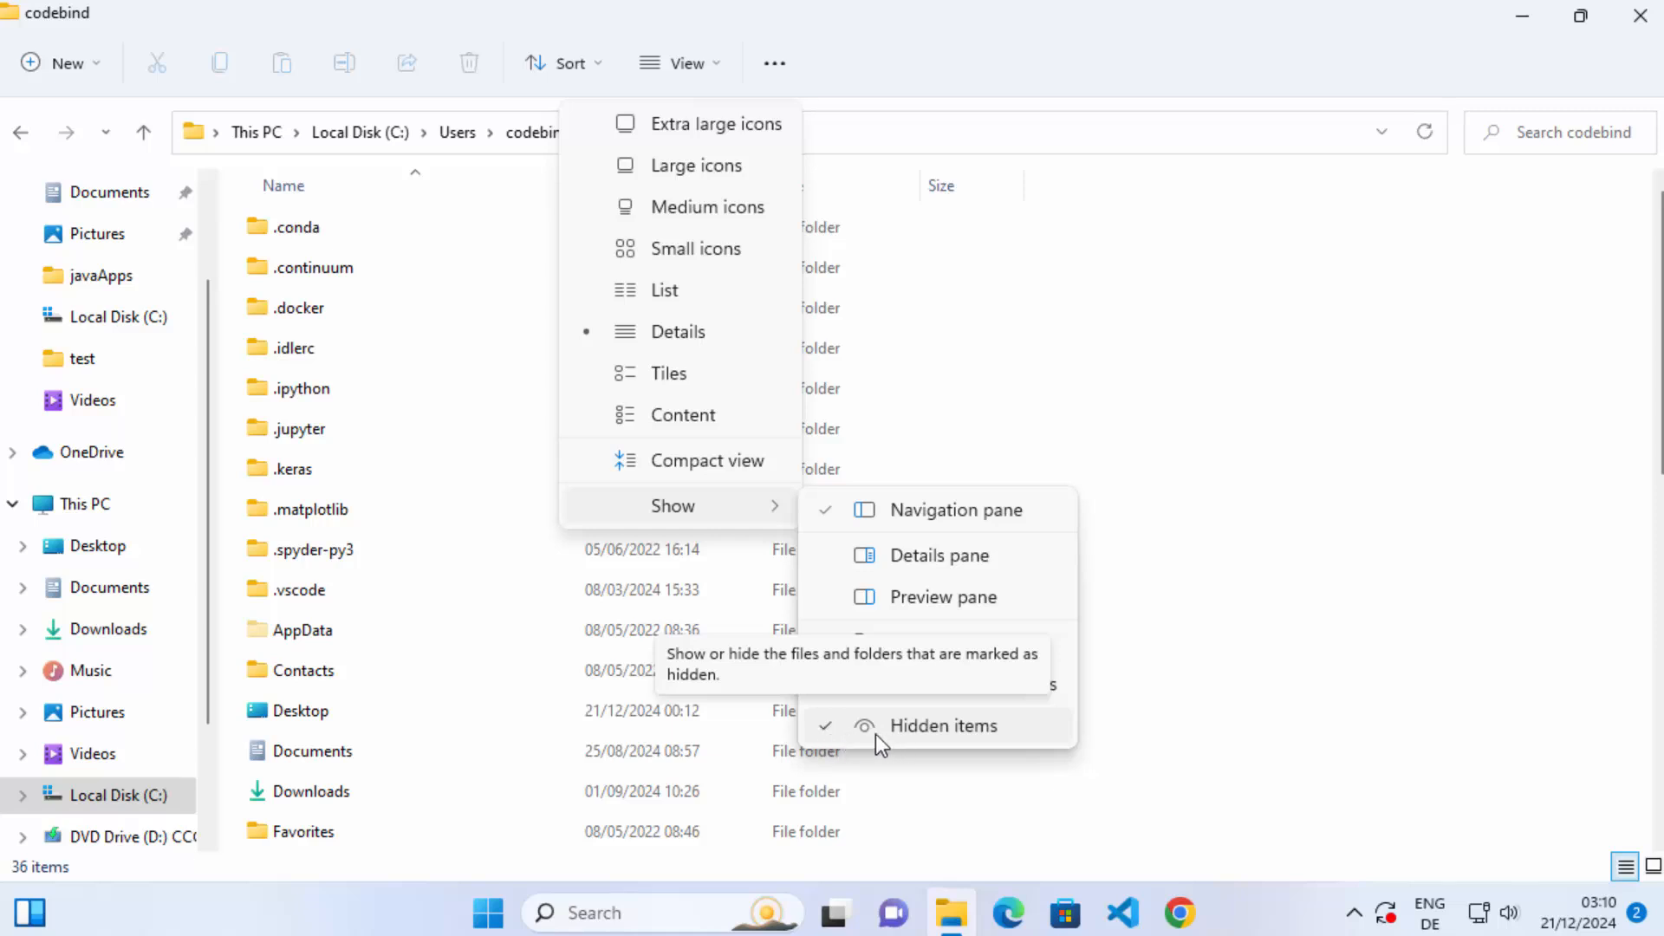
pyautogui.click(319, 632)
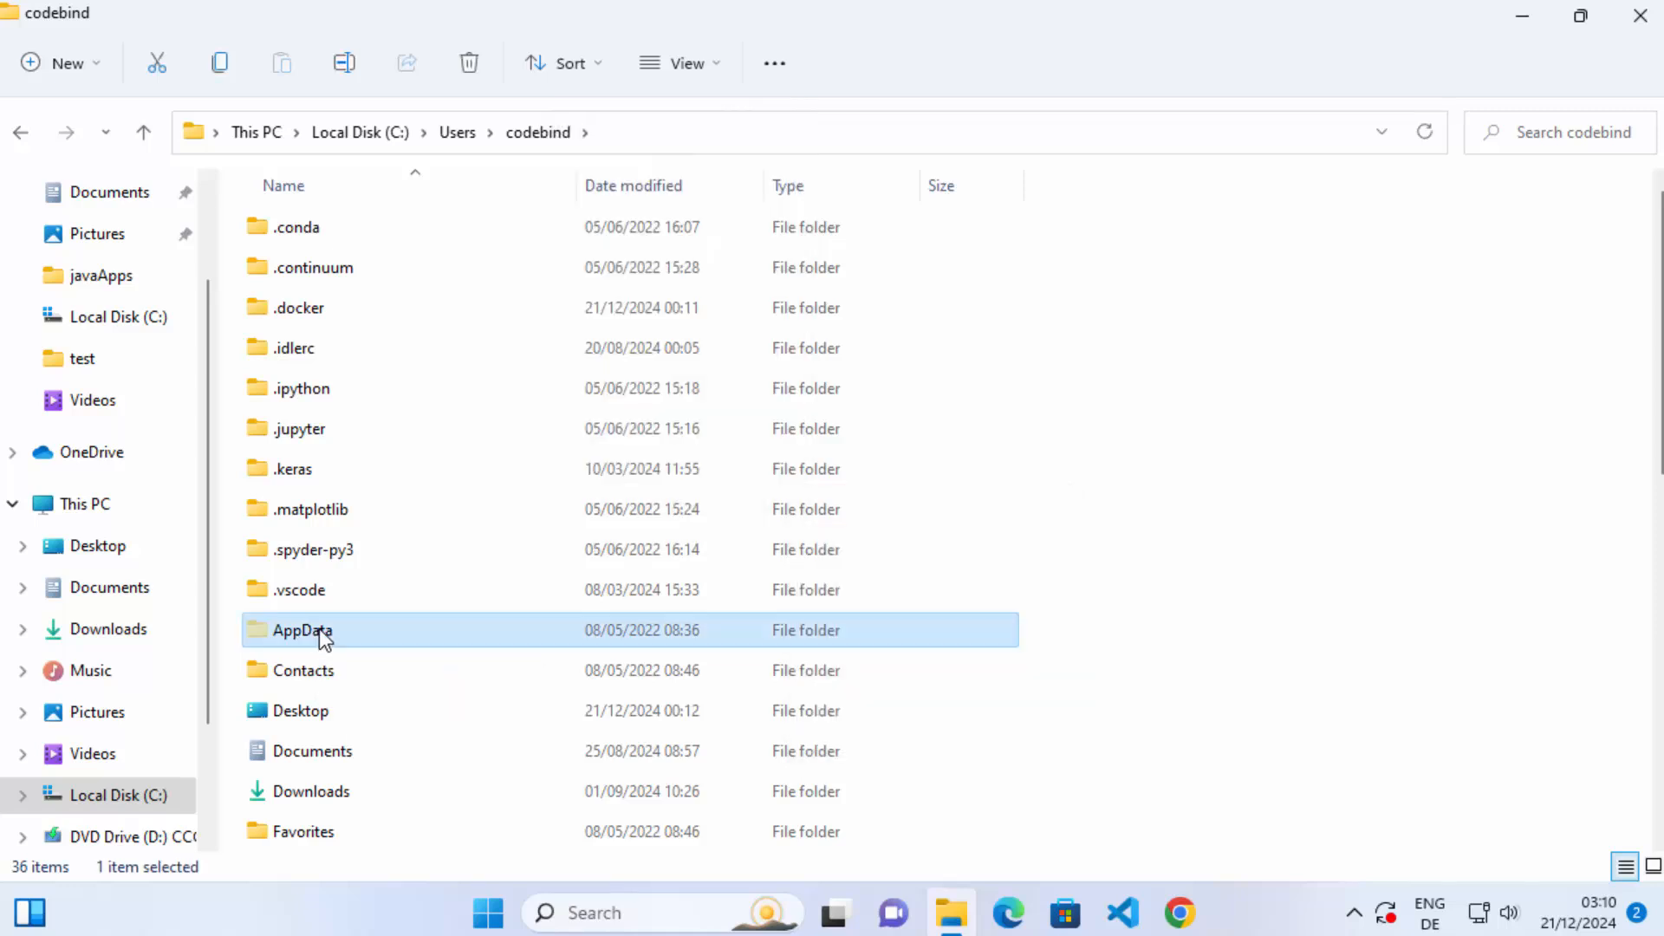
pyautogui.doubleClick(319, 628)
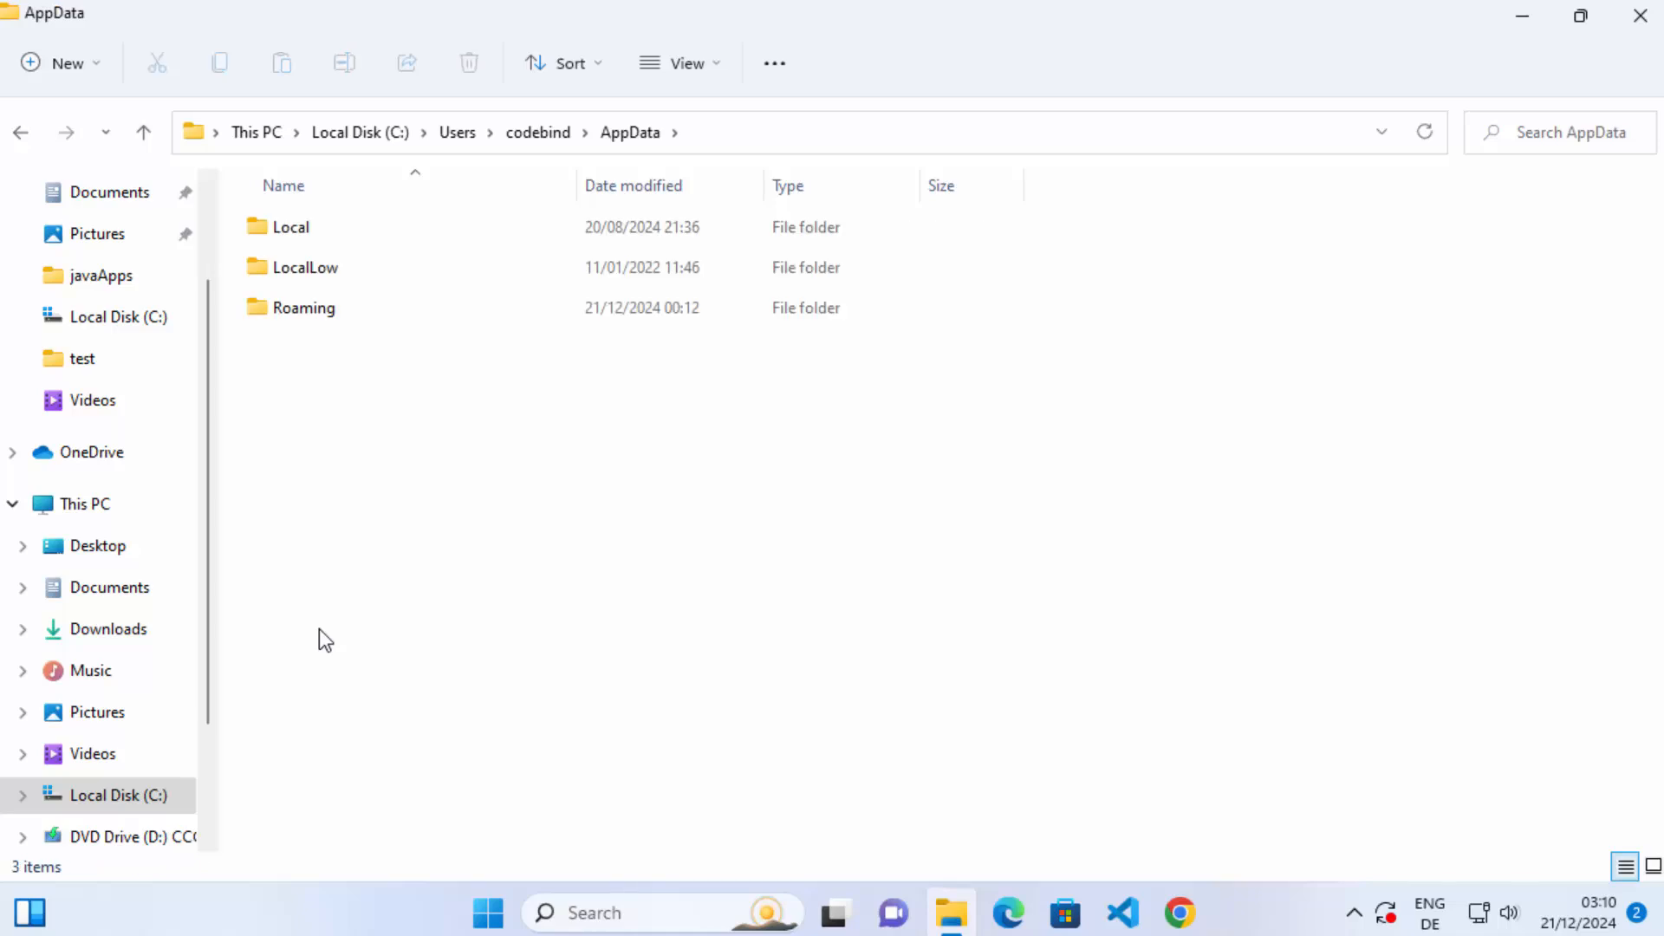
pyautogui.click(301, 312)
pyautogui.doubleClick(303, 314)
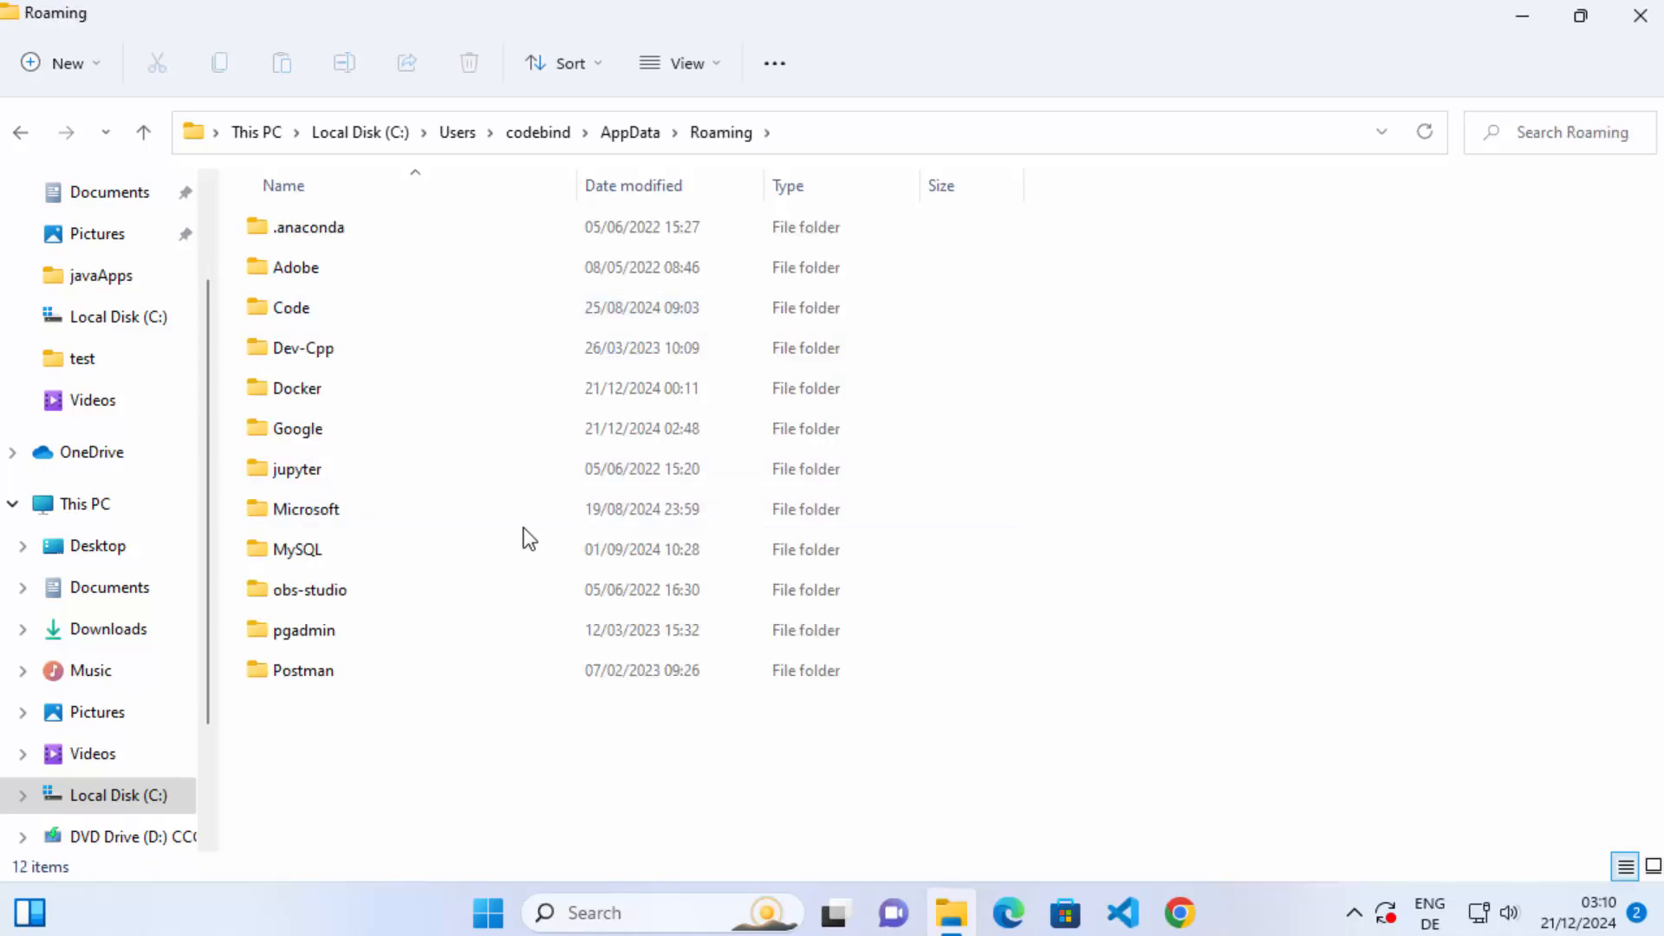
# Look inside the MySQL folder in AppData\Roaming and delete the whole MySQL folder.
pyautogui.click(326, 547)
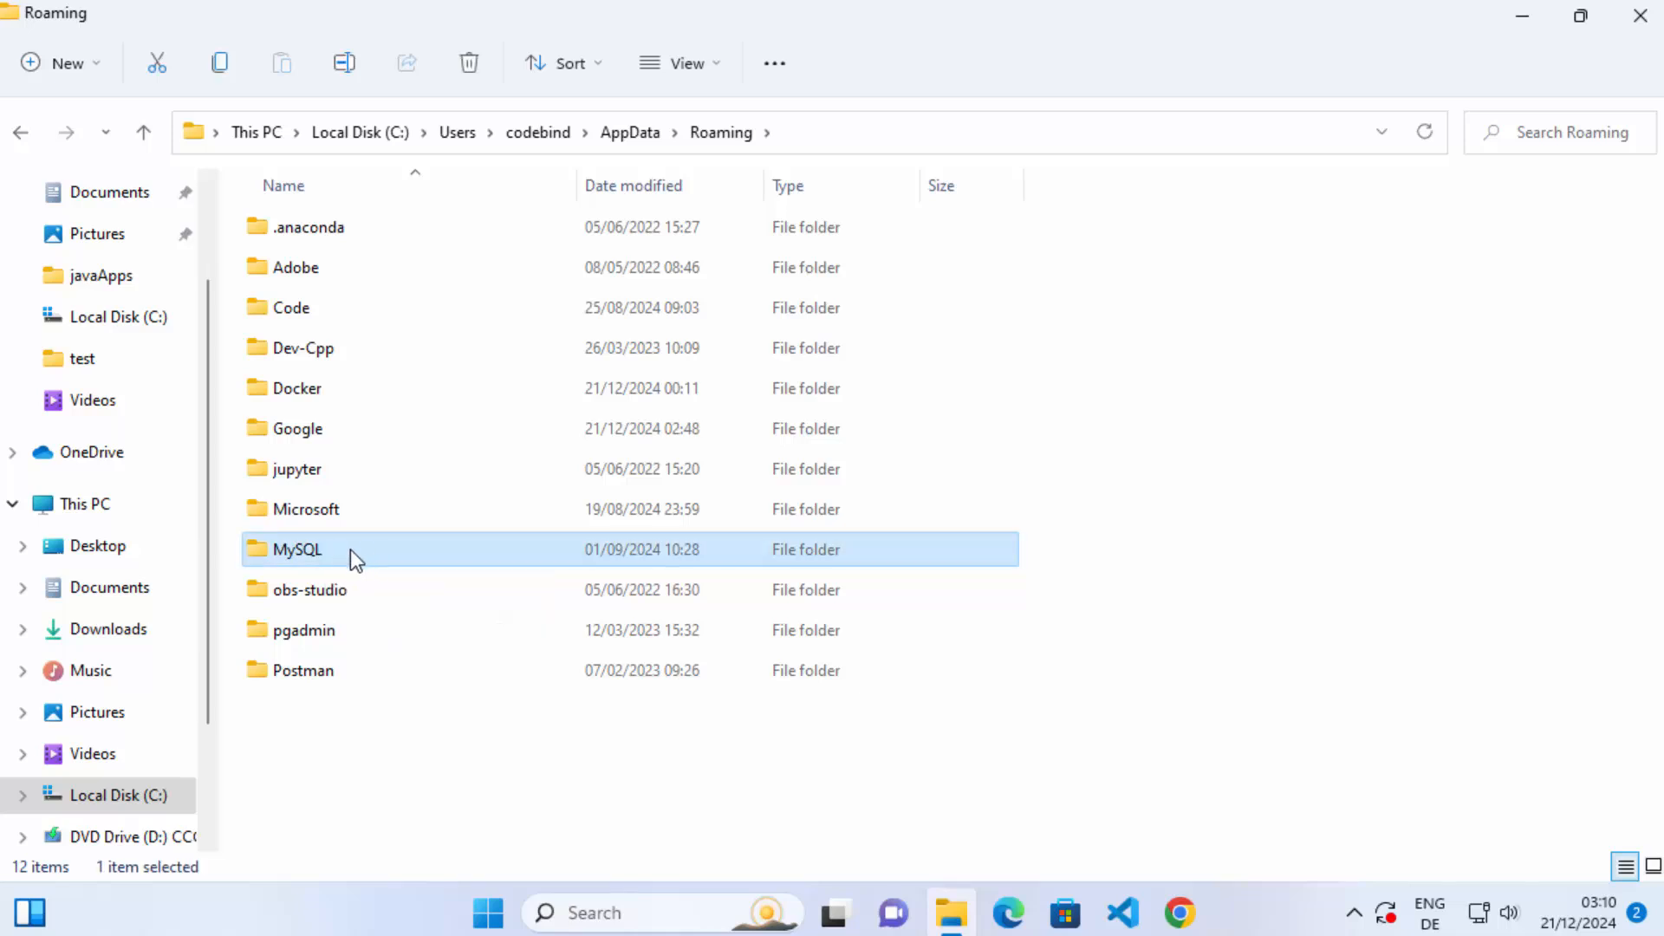
pyautogui.doubleClick(350, 549)
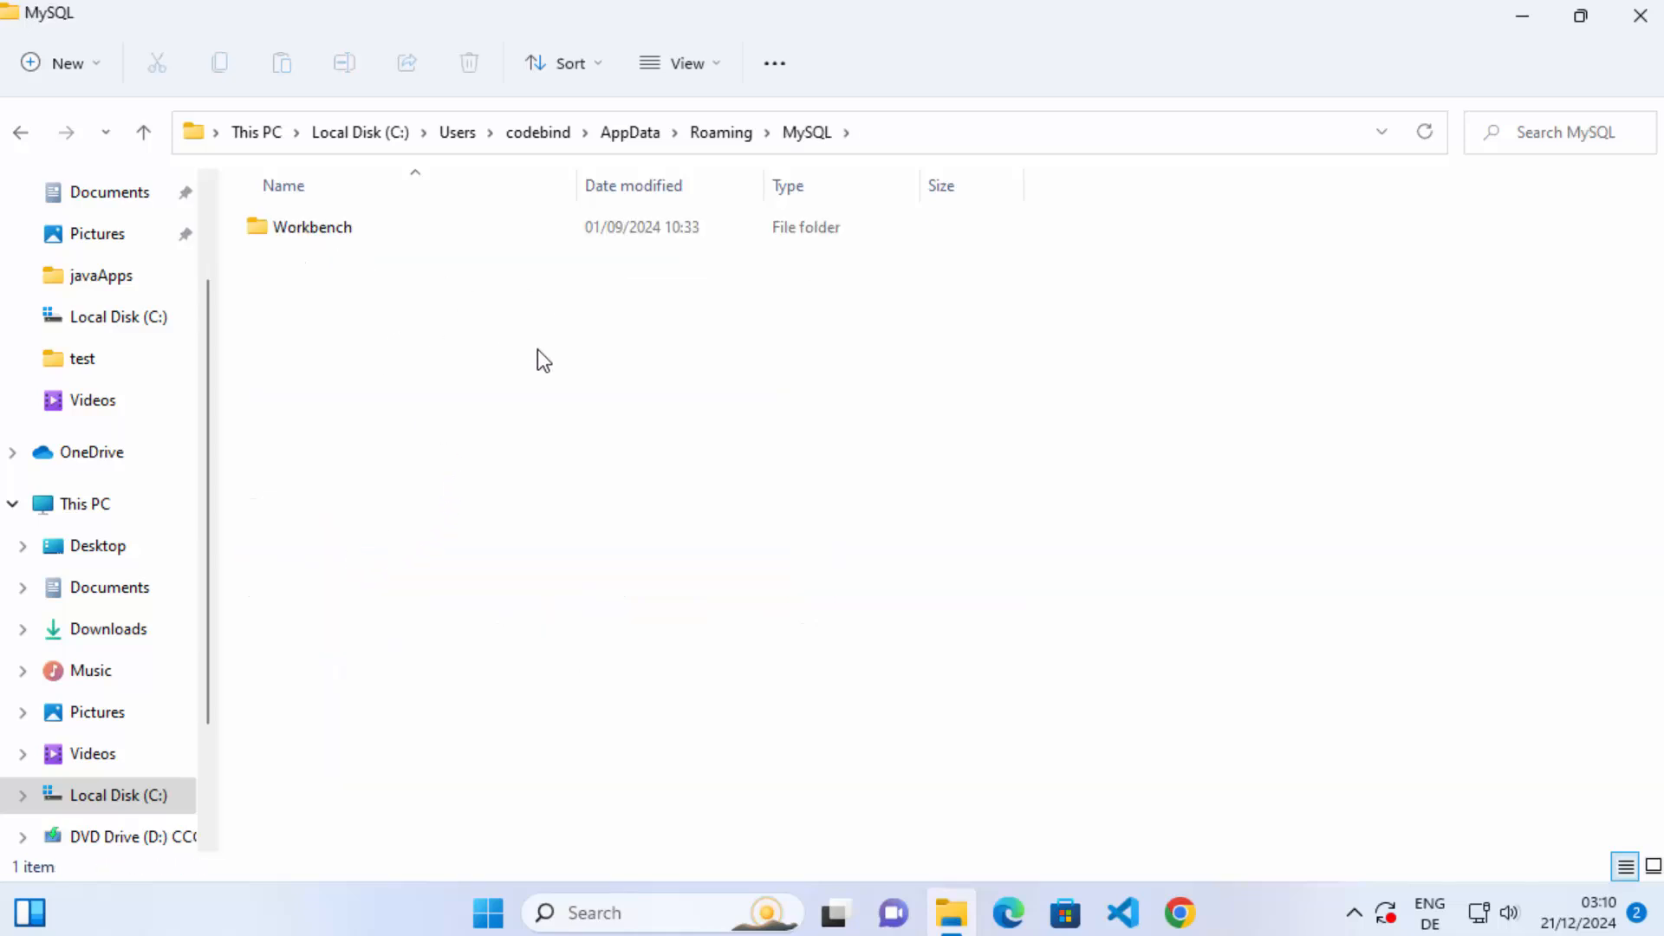
pyautogui.click(719, 134)
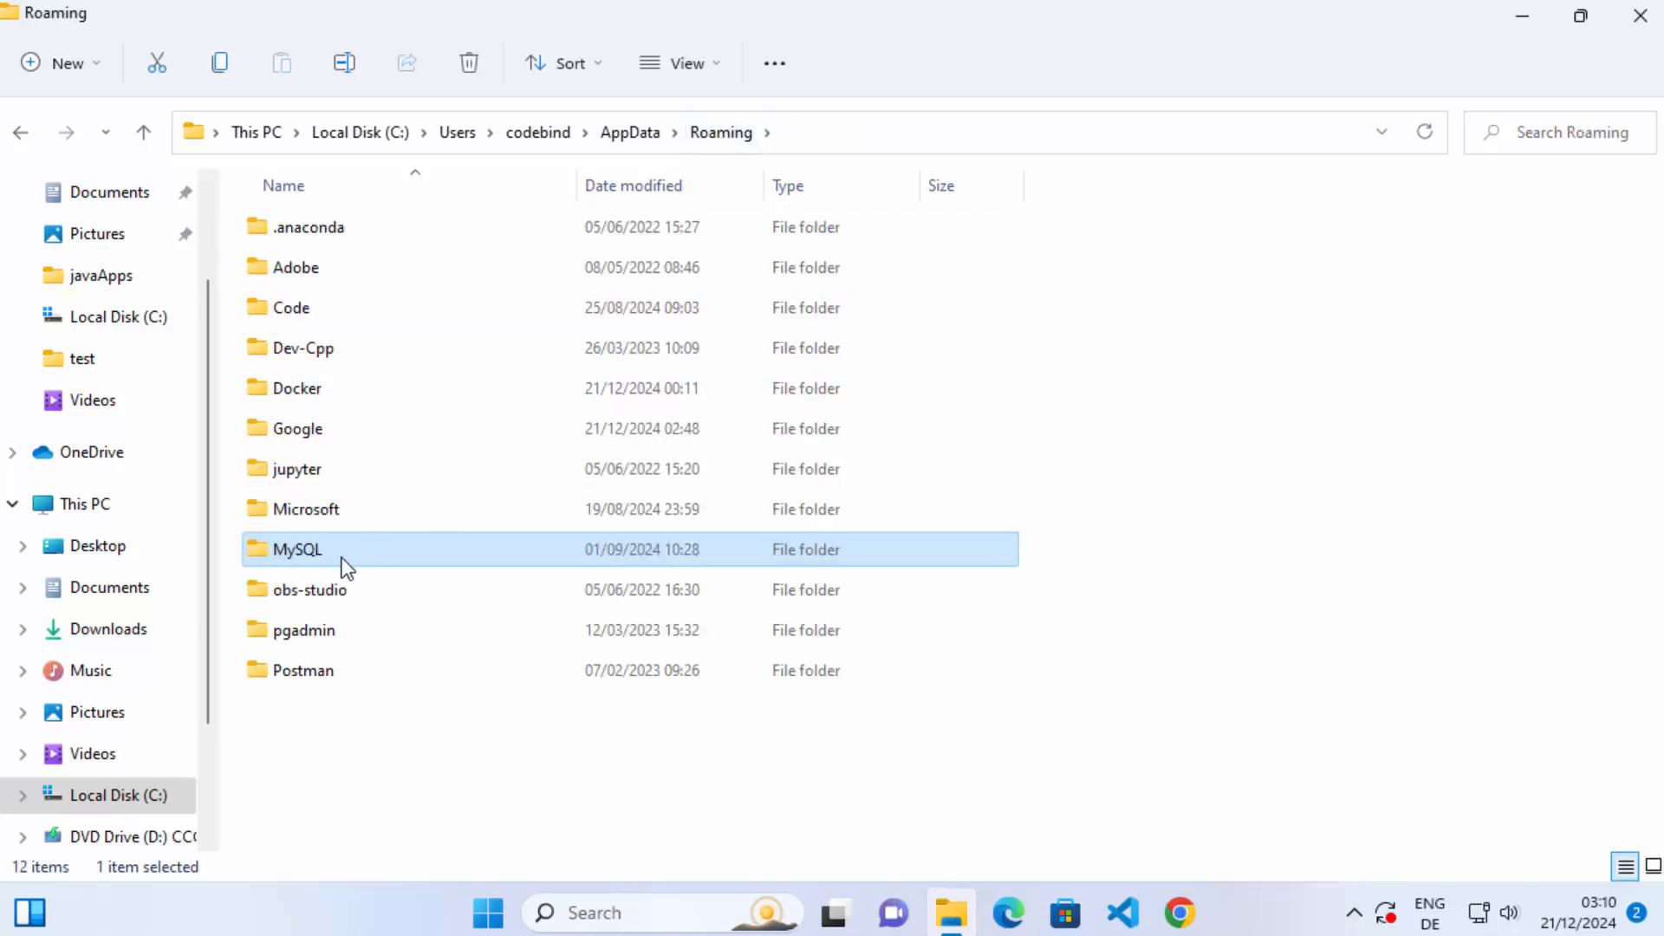
pyautogui.click(460, 70)
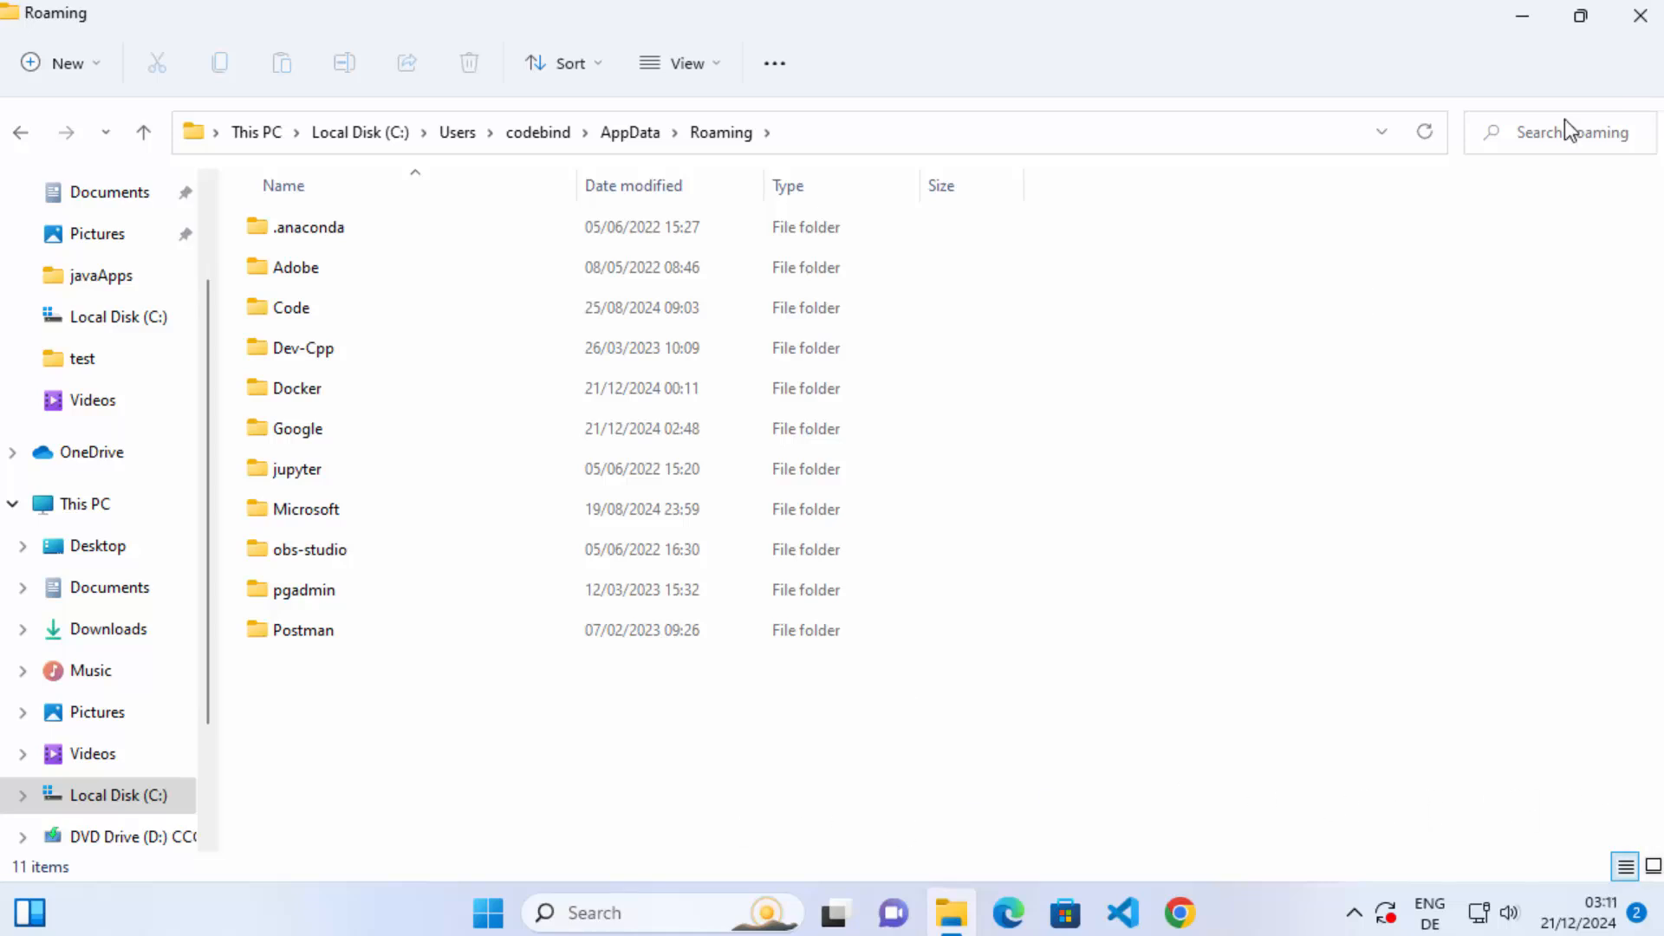
# Minimize File Explorer and search Windows for "mysql" to check for any remaining MySQL applications.
pyautogui.click(1525, 18)
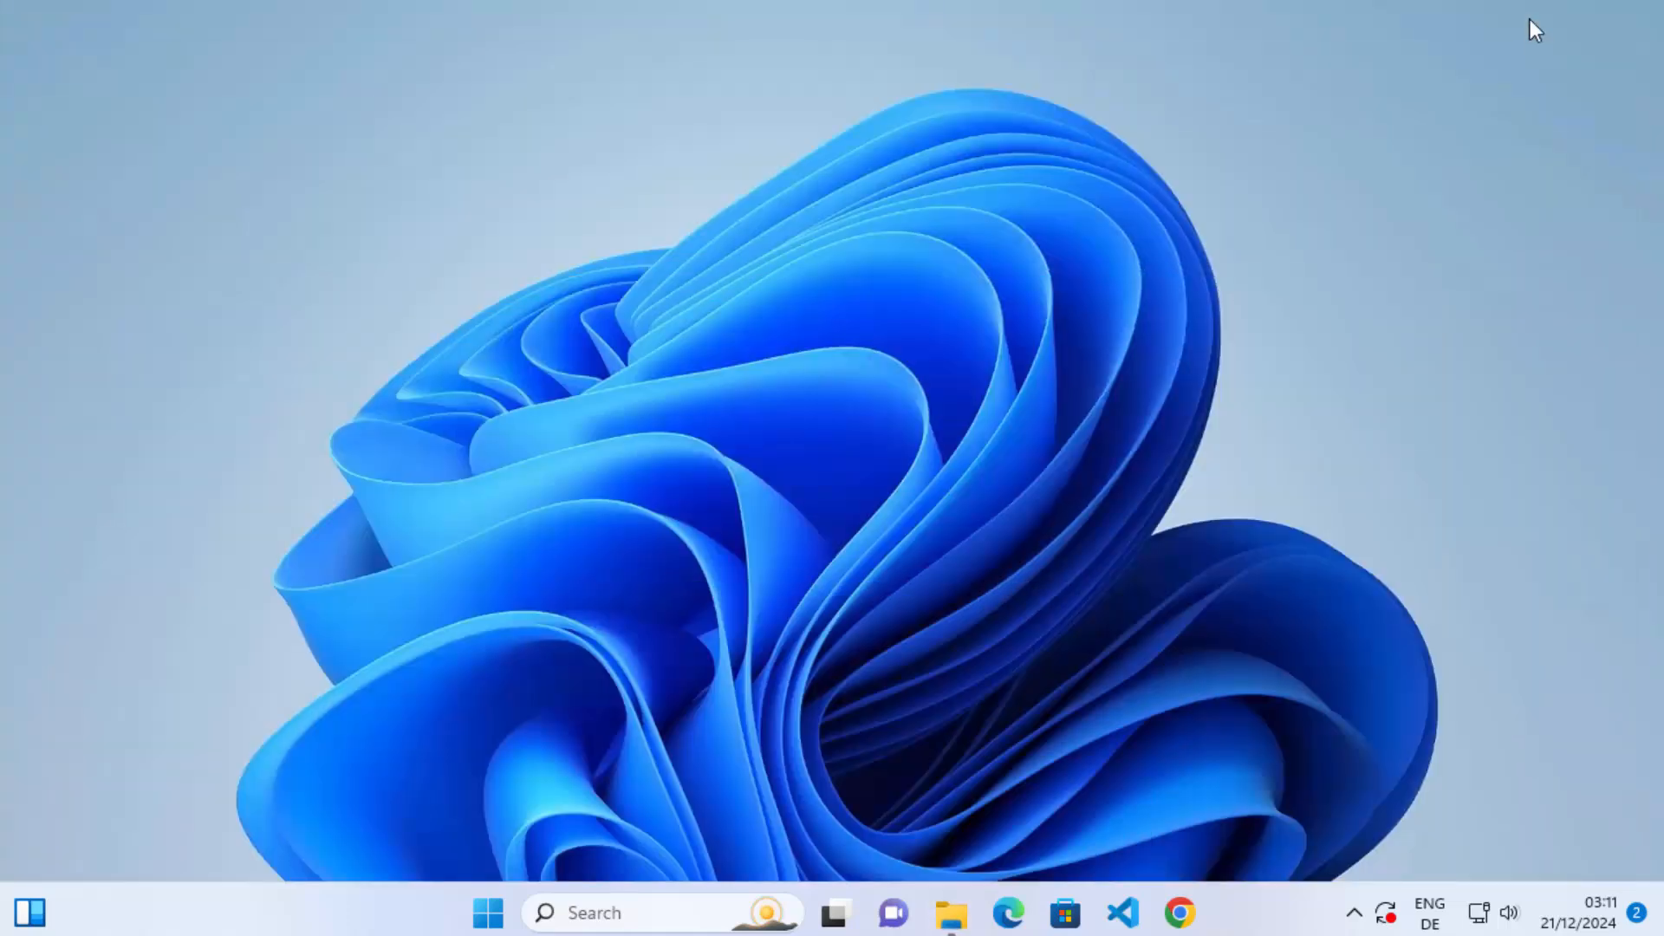
pyautogui.click(650, 910)
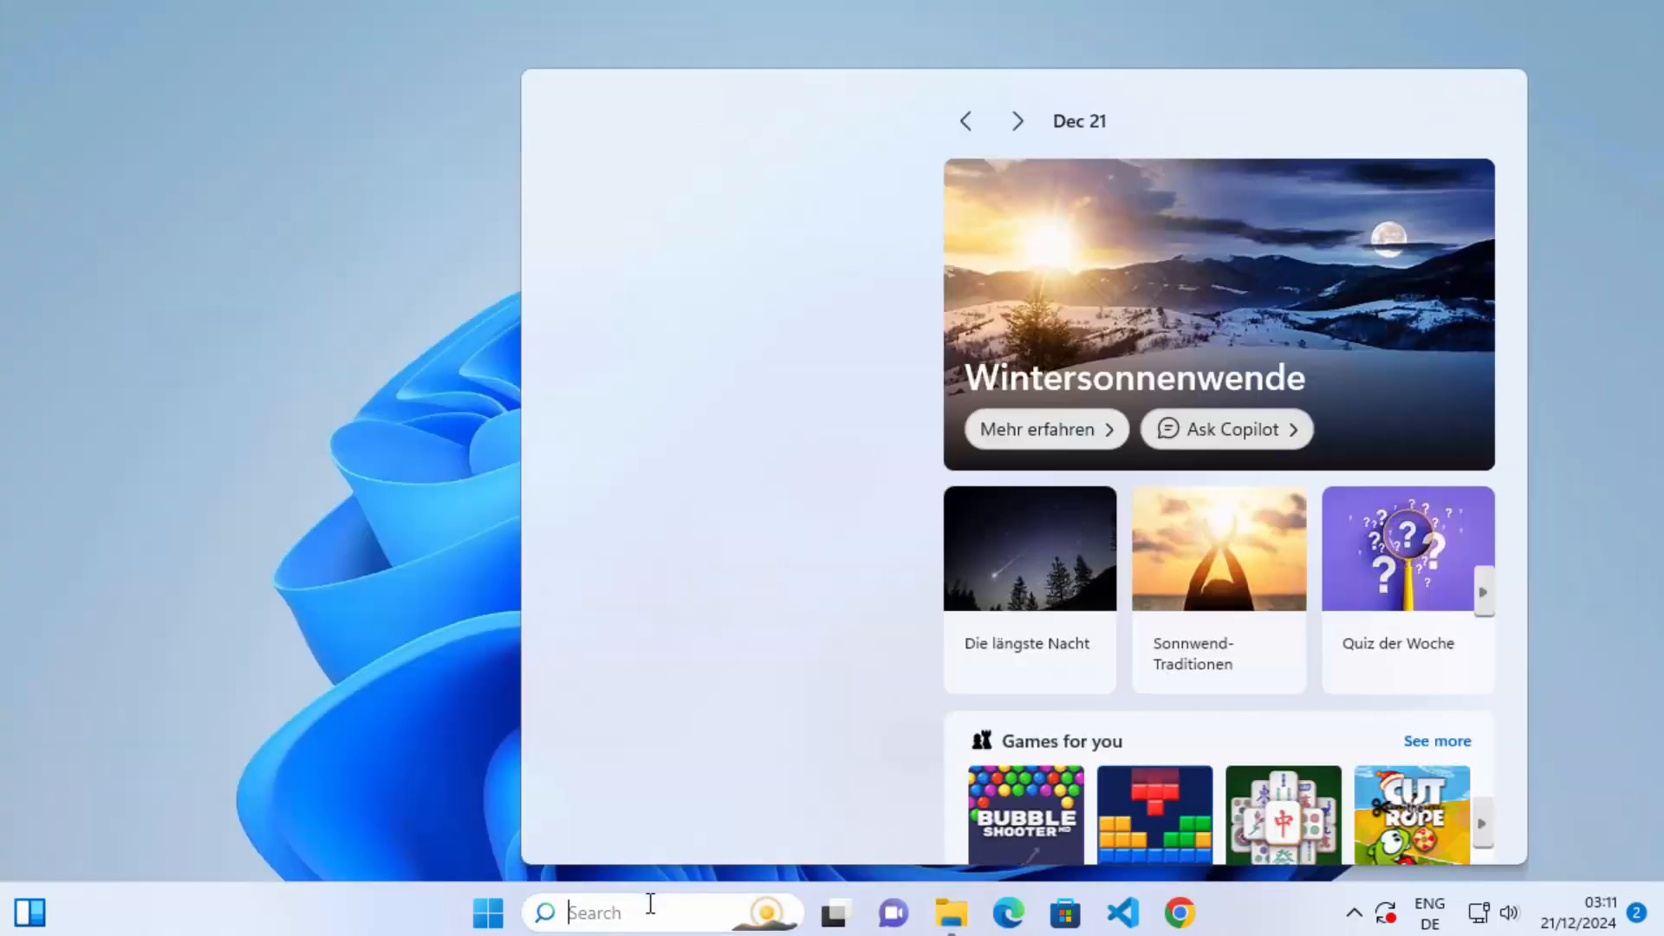
pyautogui.write('my')
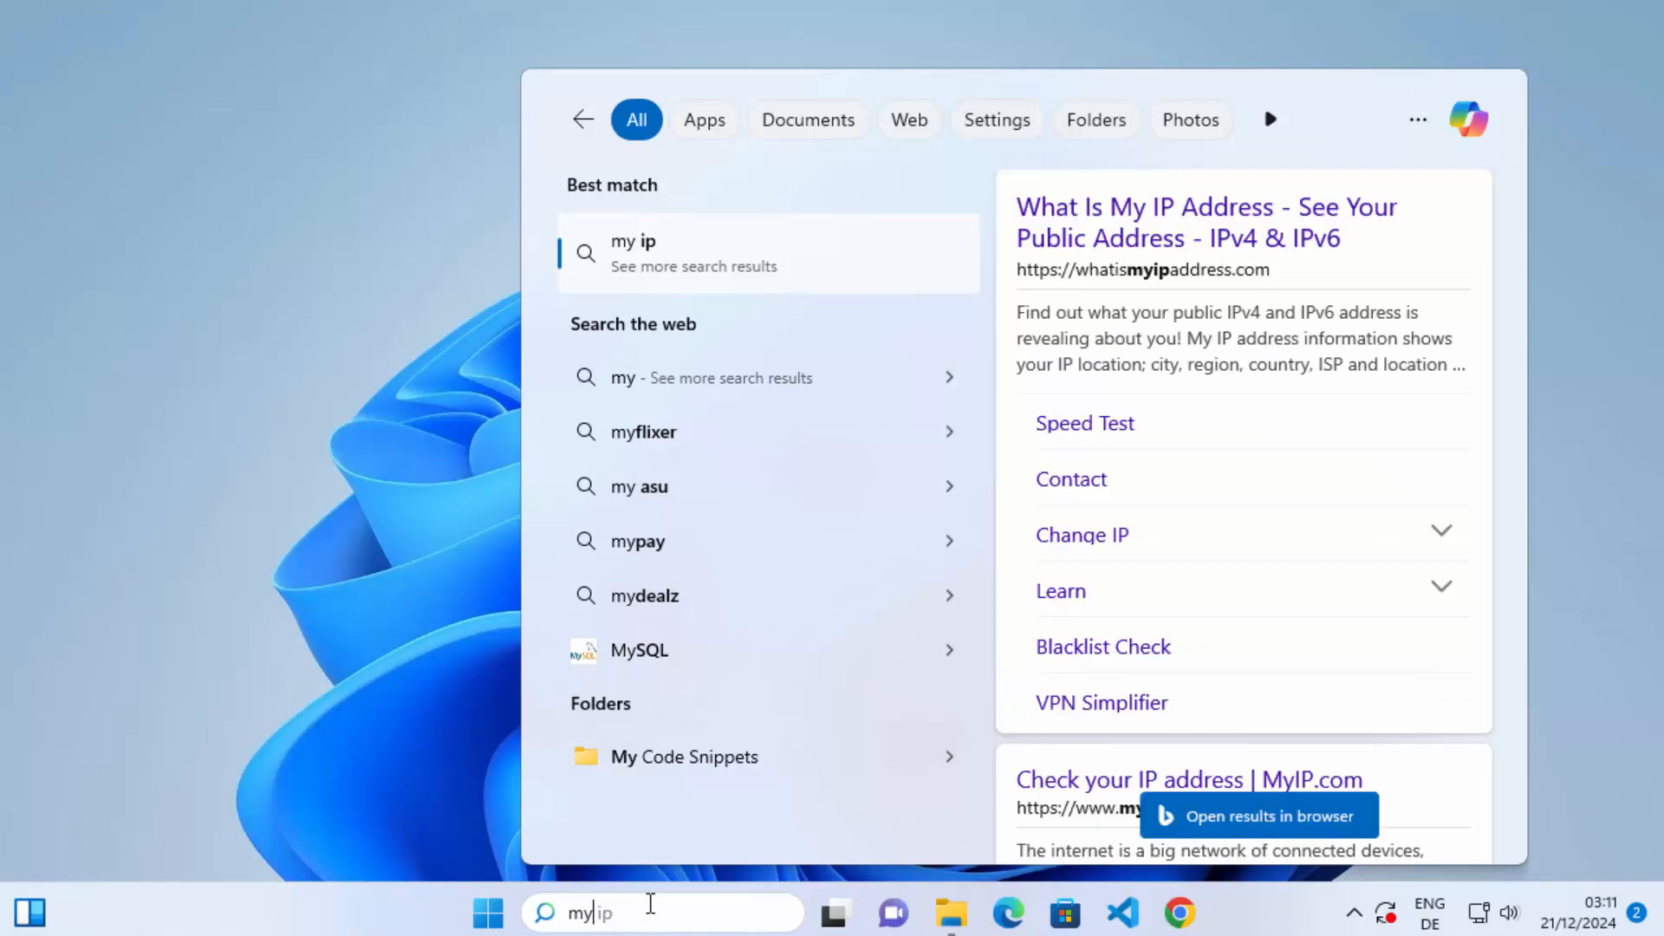
pyautogui.write('sql')
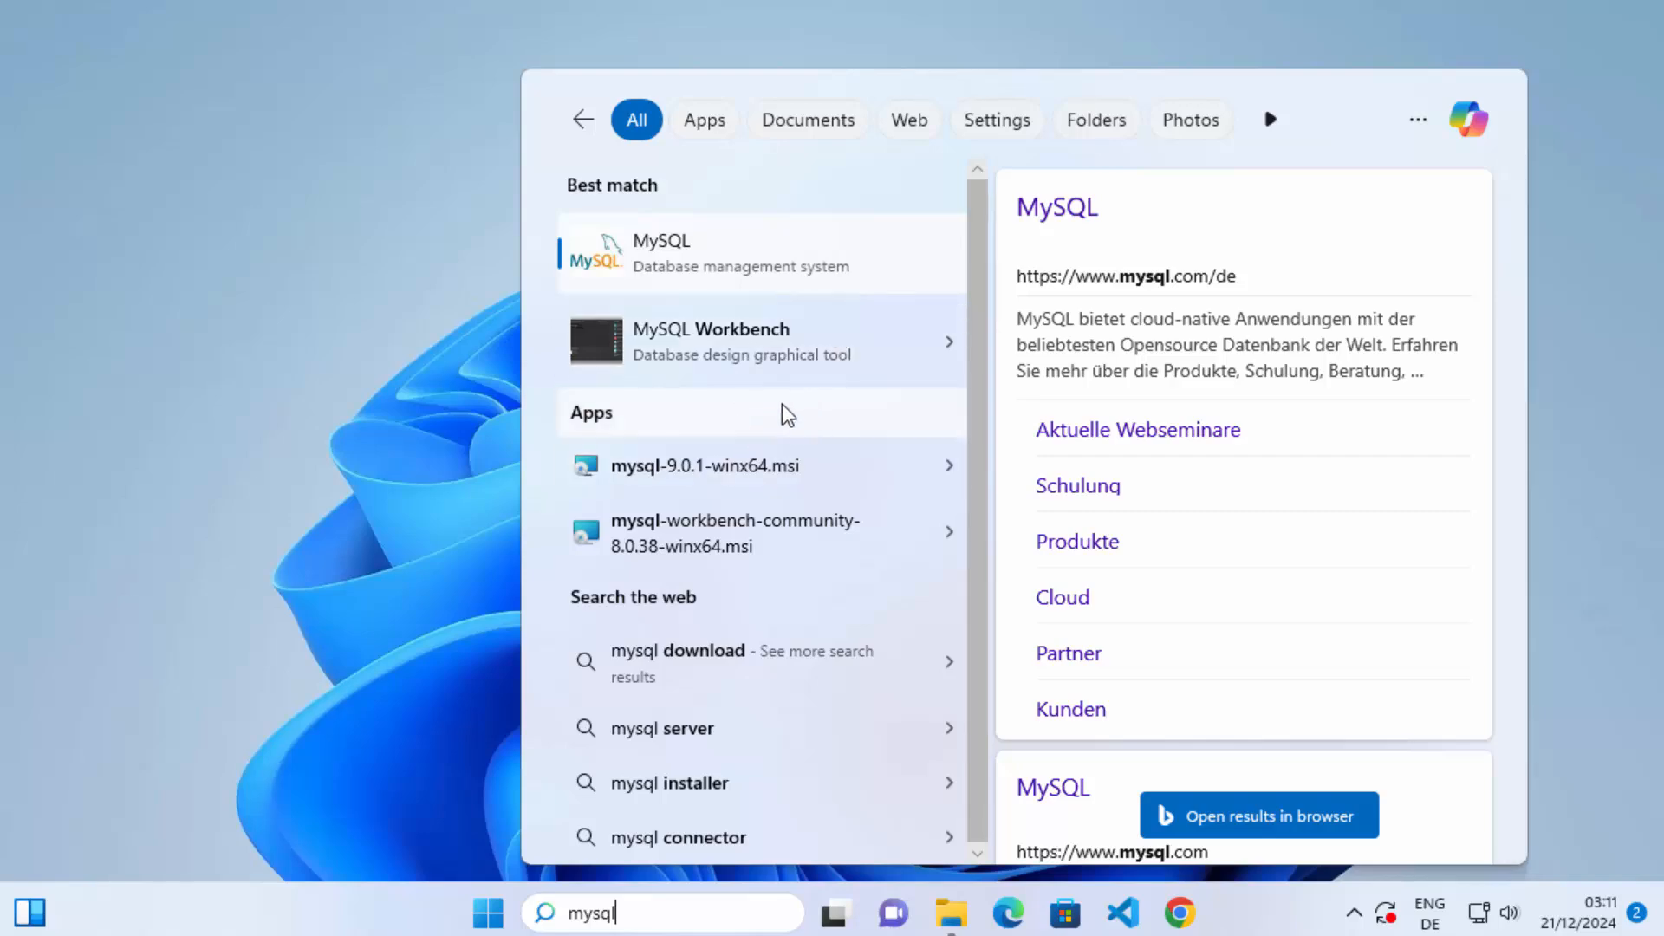
pyautogui.click(1617, 675)
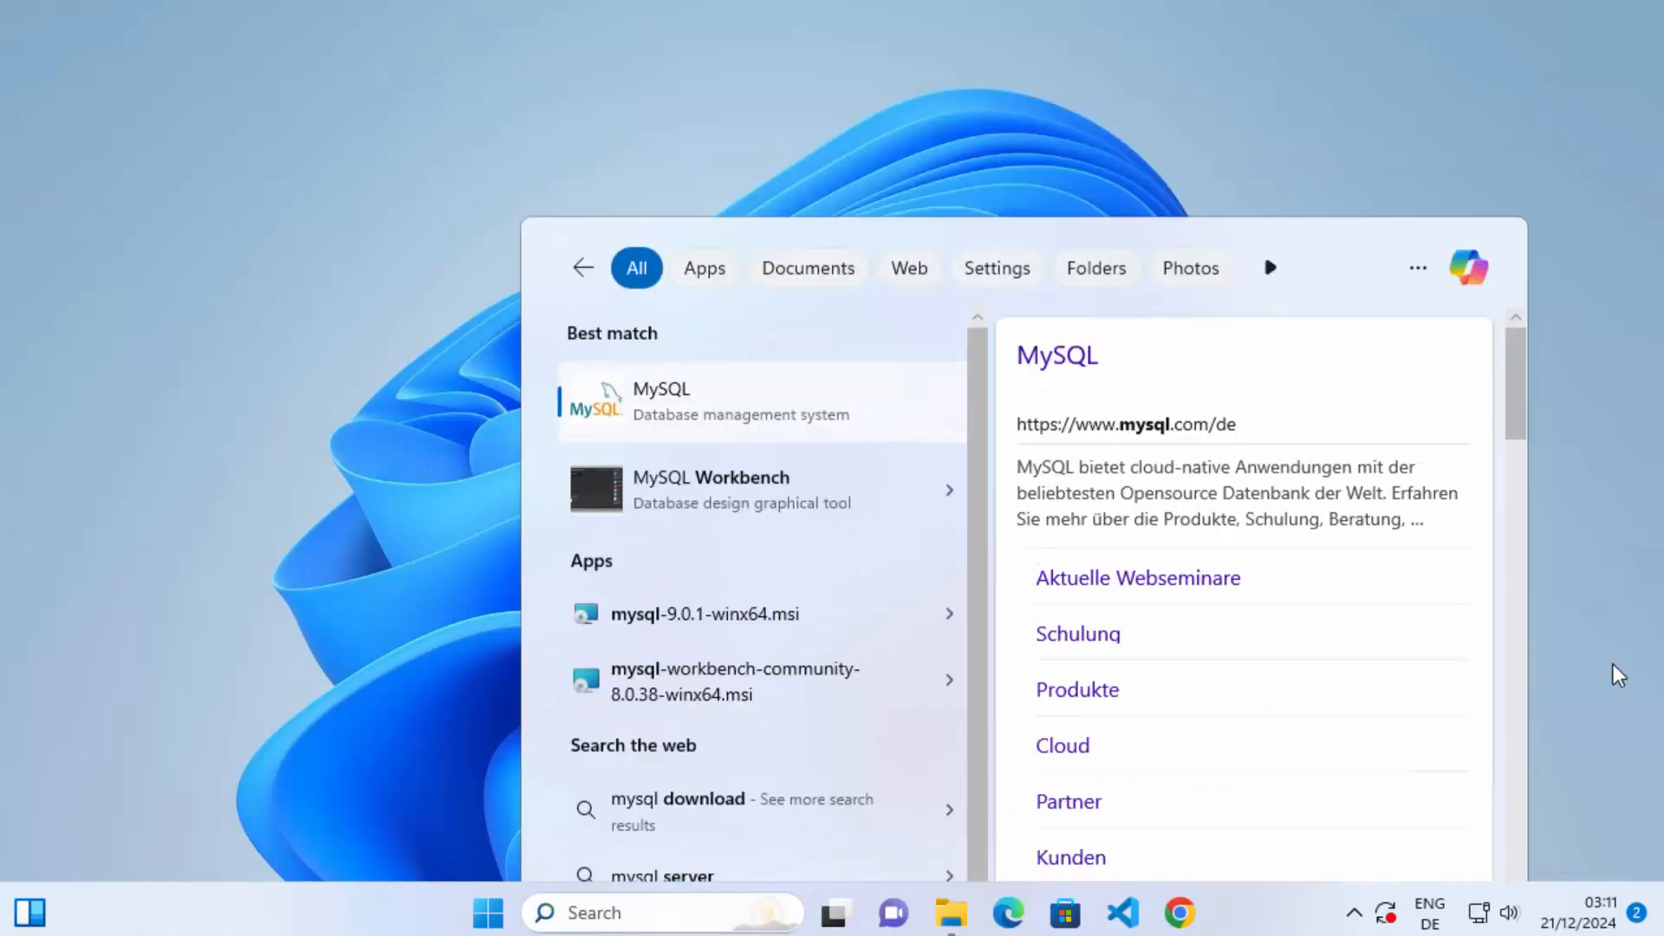